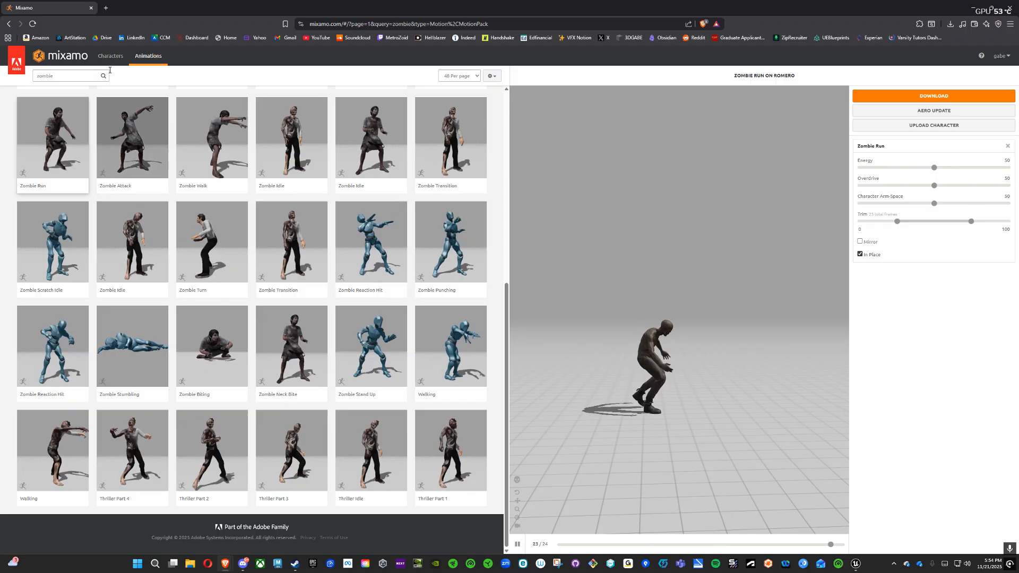
Step: Switch to the character library and clear the zombie search filter to list all characters
left_click(110, 56)
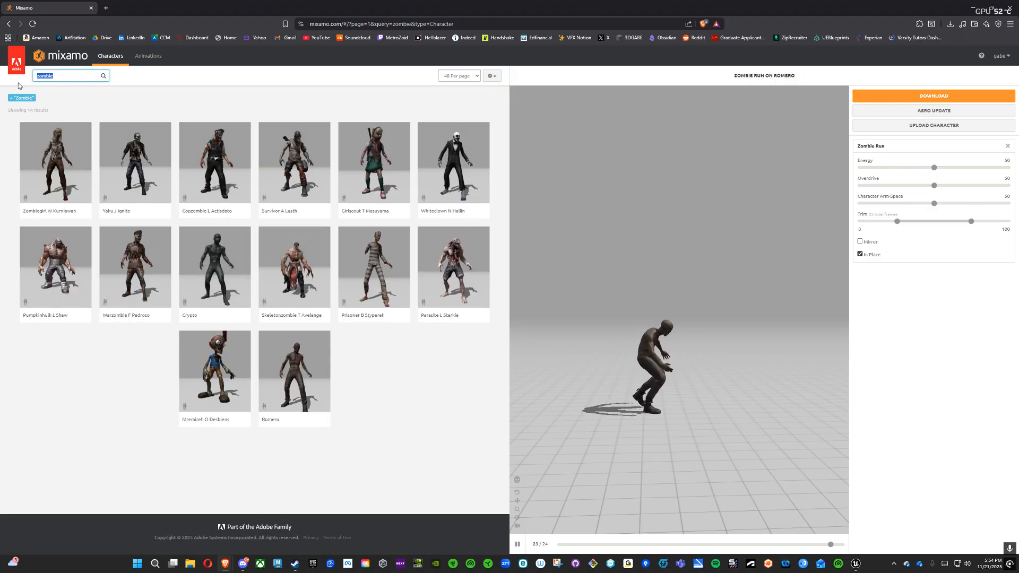
key("BackSpace")
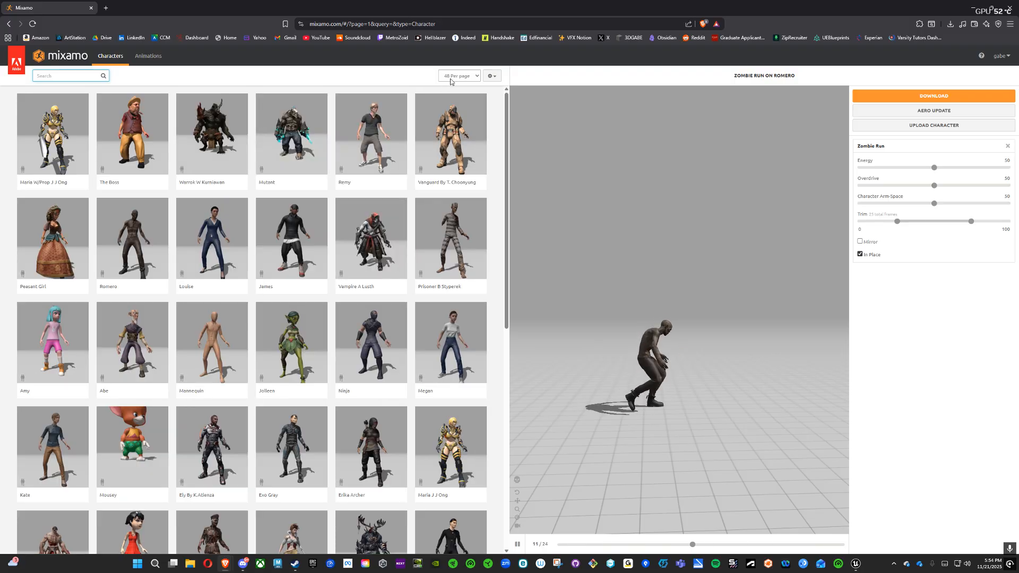
scroll(393, 215, "down", 8)
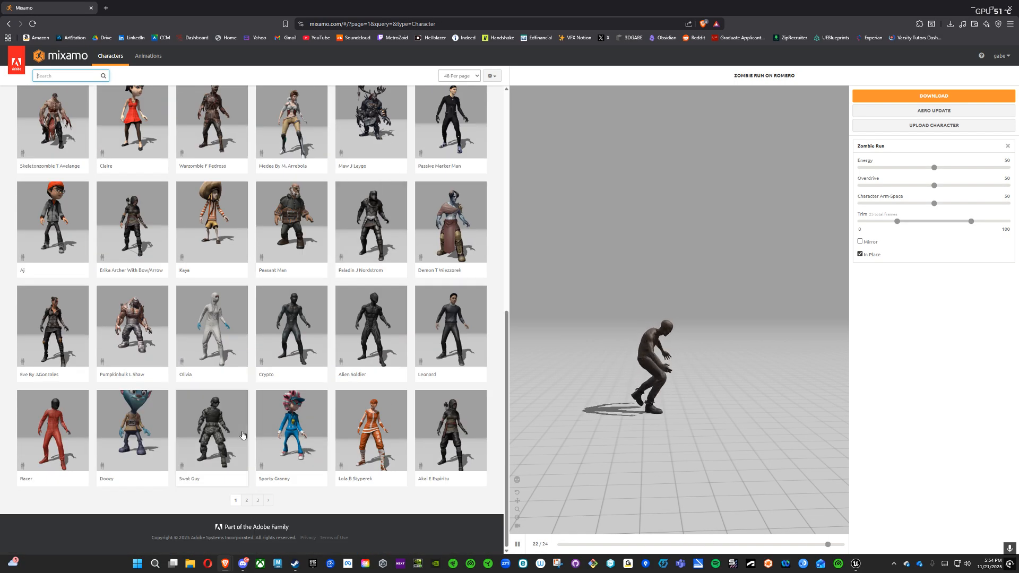
scroll(242, 435, "up", 6)
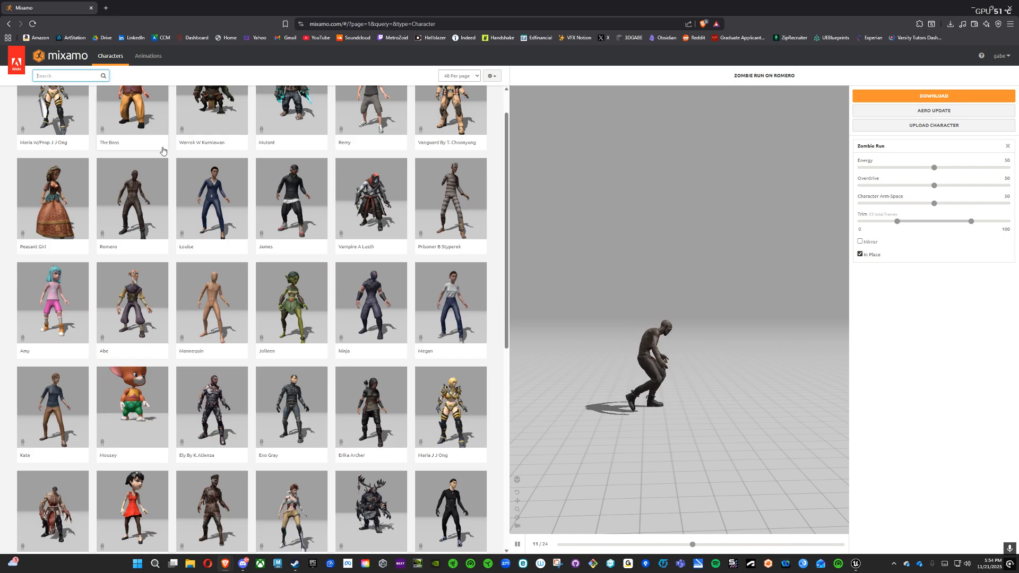
scroll(163, 151, "up", 1)
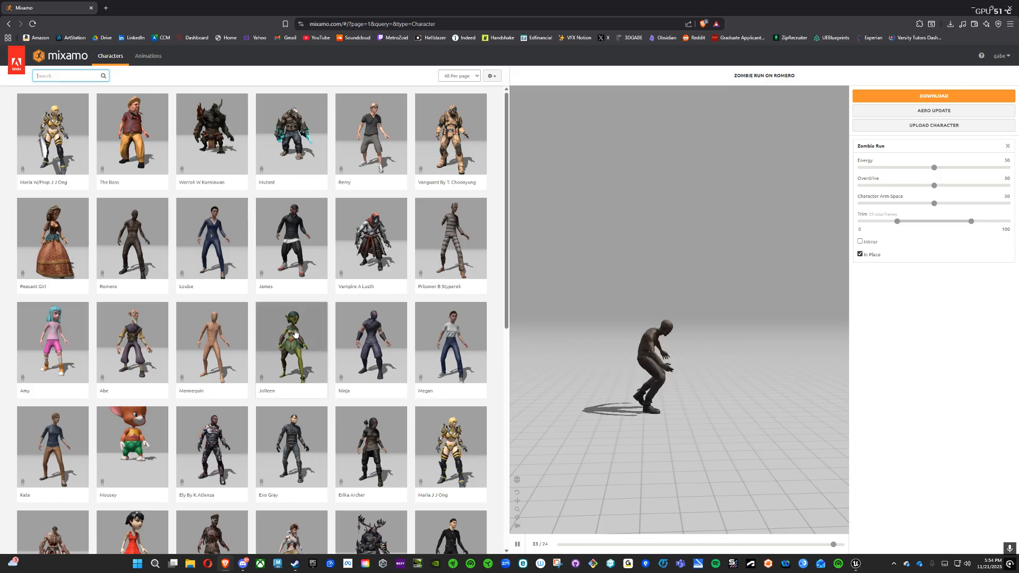
Step: Load the Warzombie F Pedroso character from the library into the preview
left_click_drag(685, 343, 655, 352)
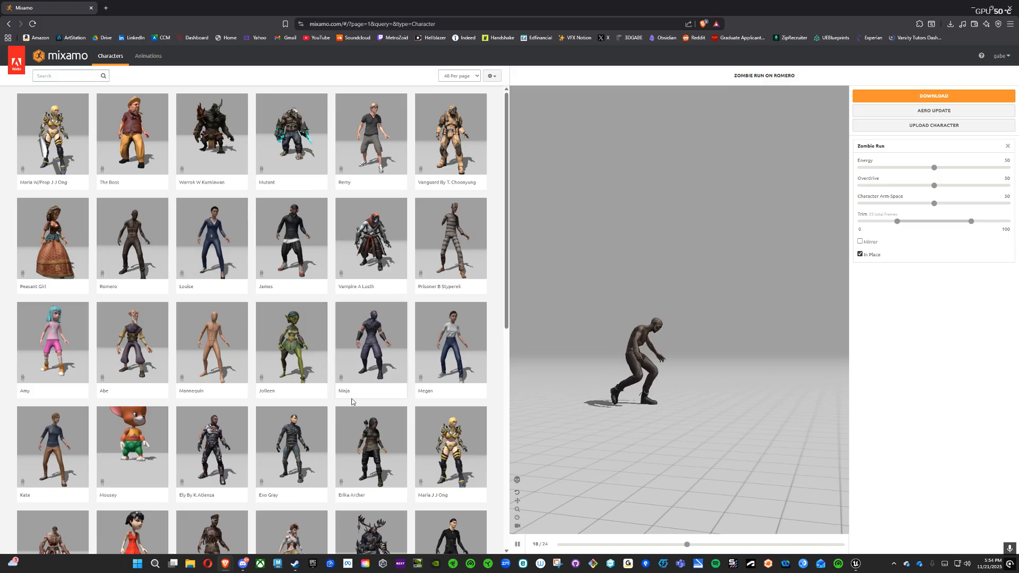
scroll(347, 403, "down", 8)
scroll(345, 401, "up", 5)
scroll(340, 396, "up", 4)
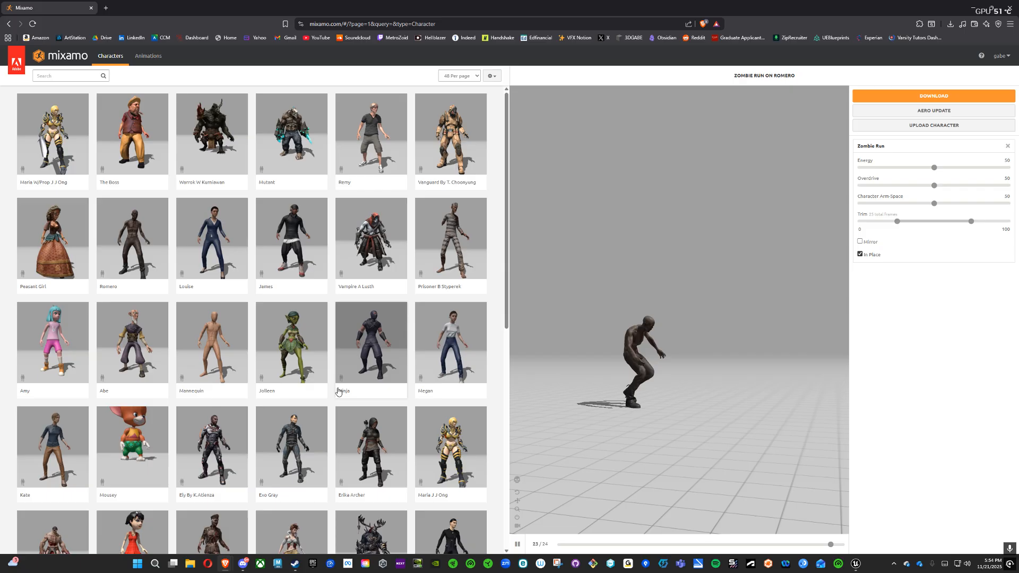
scroll(305, 266, "down", 2)
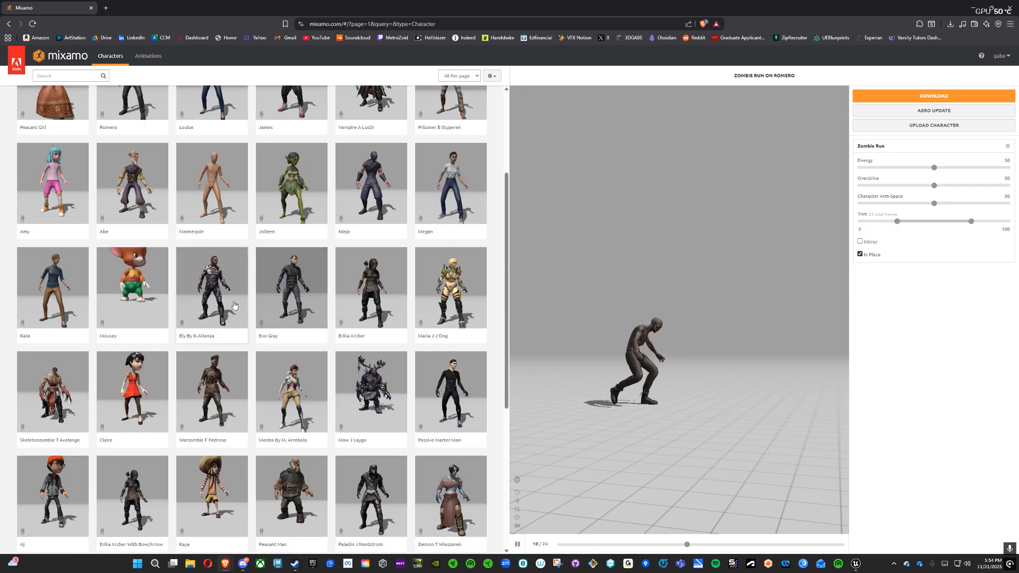
scroll(228, 318, "down", 1)
left_click(228, 342)
left_click(669, 166)
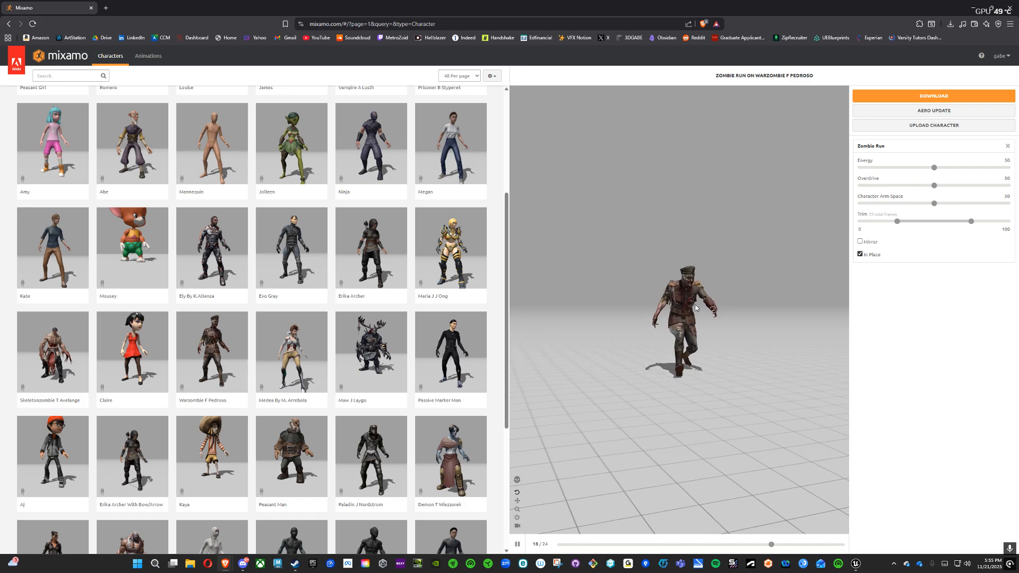
scroll(690, 309, "up", 3)
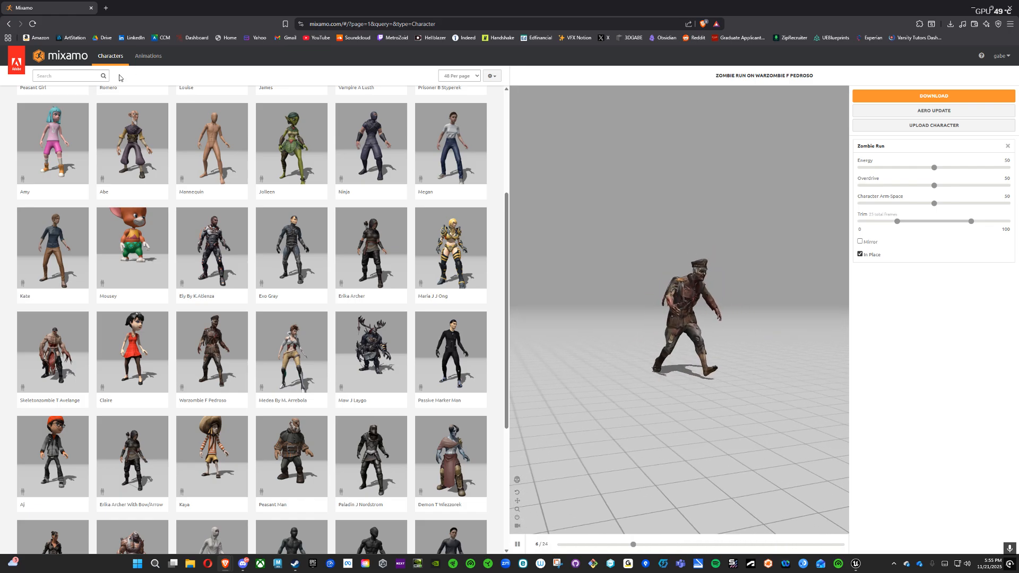
Step: Switch to the animation library and browse the available animations
left_click(151, 56)
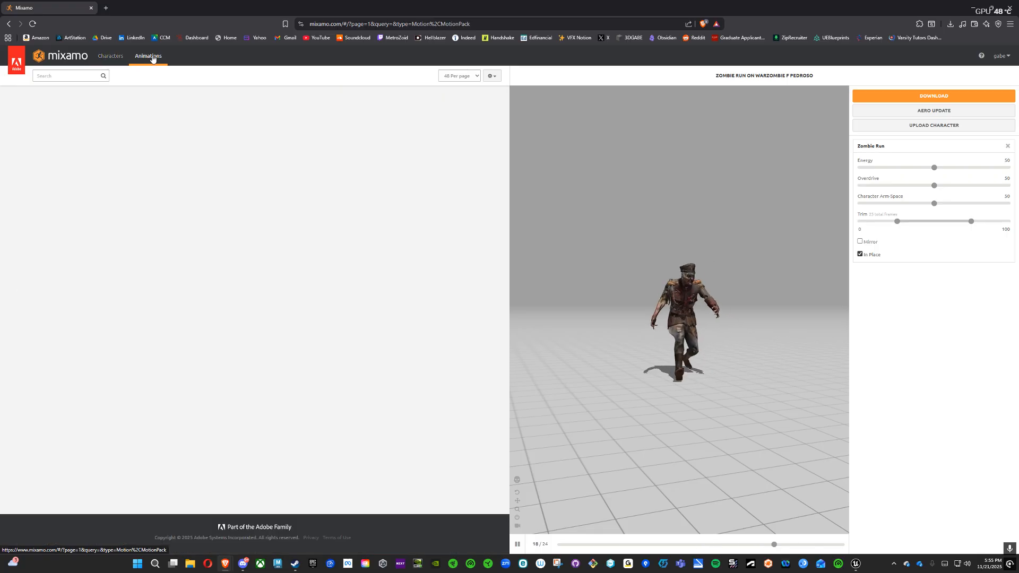
scroll(403, 346, "down", 1)
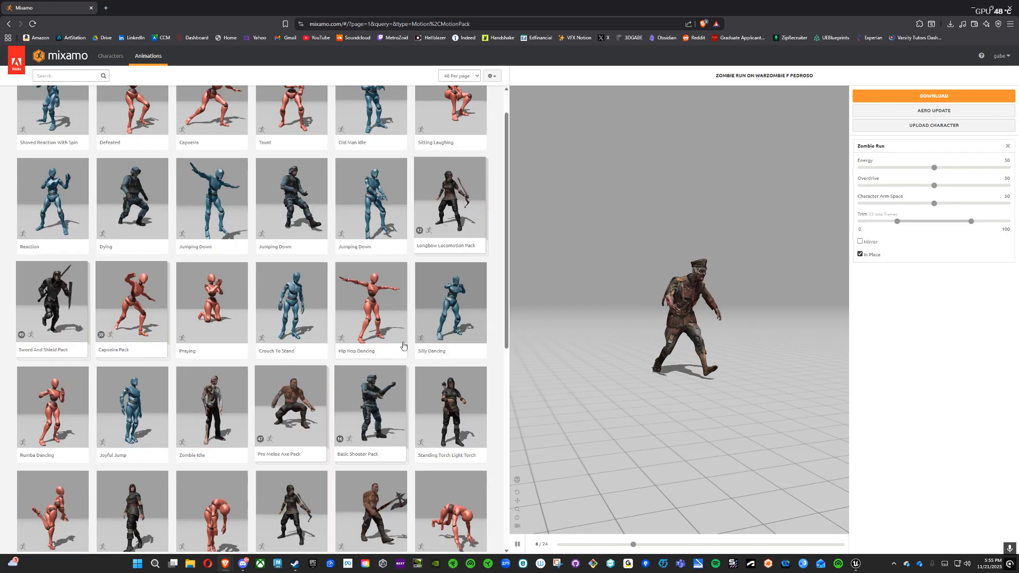
scroll(372, 356, "down", 7)
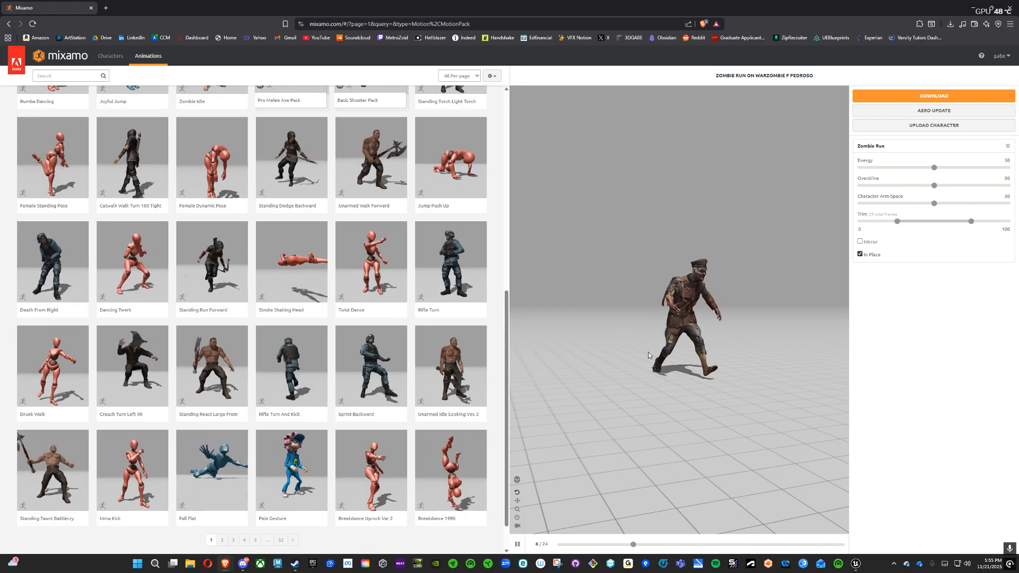
Step: Try the Jump Push Up animation and the Sprint Backward animation with In Place enabled on the character
left_click(467, 168)
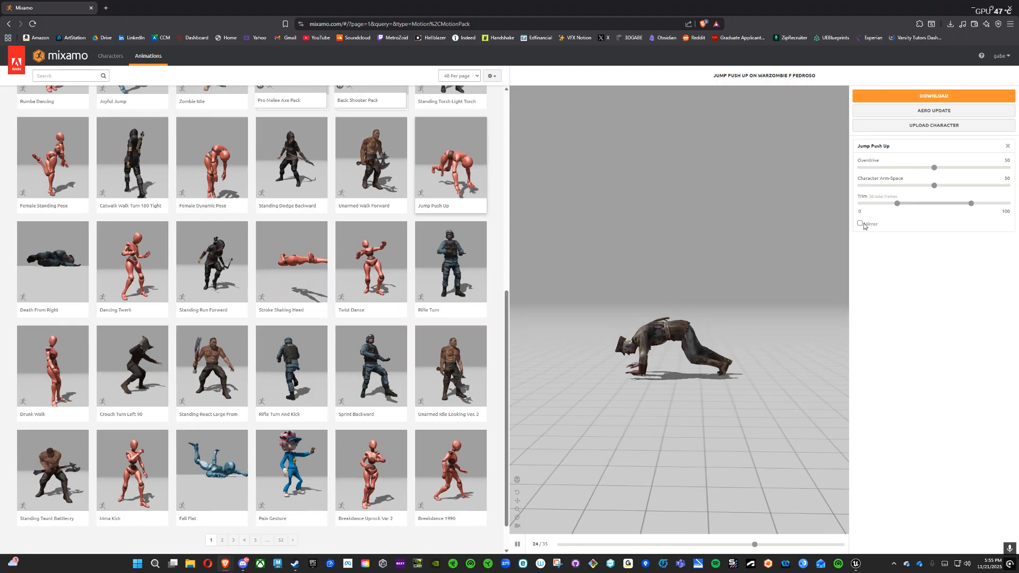
left_click(391, 356)
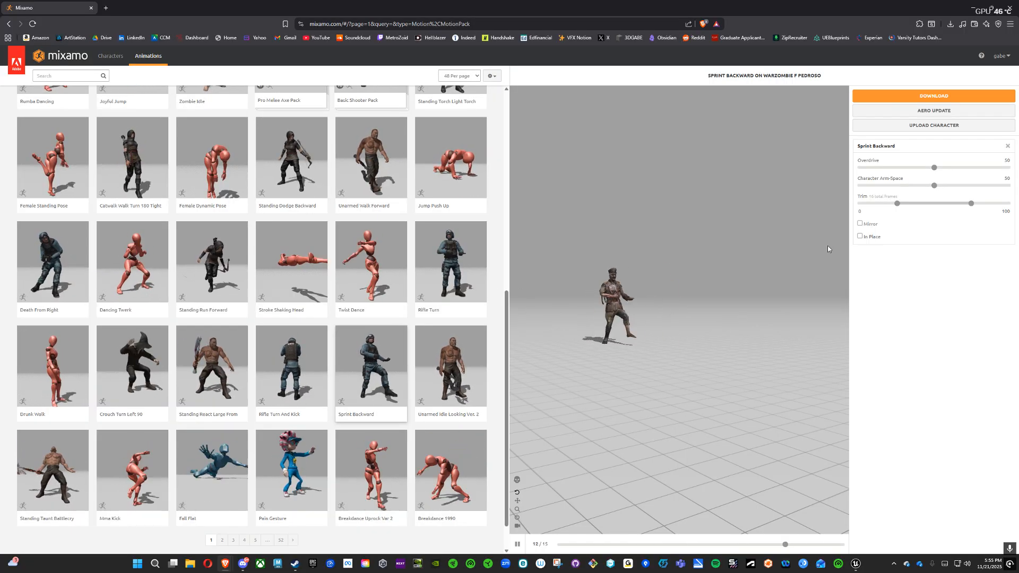
left_click(860, 237)
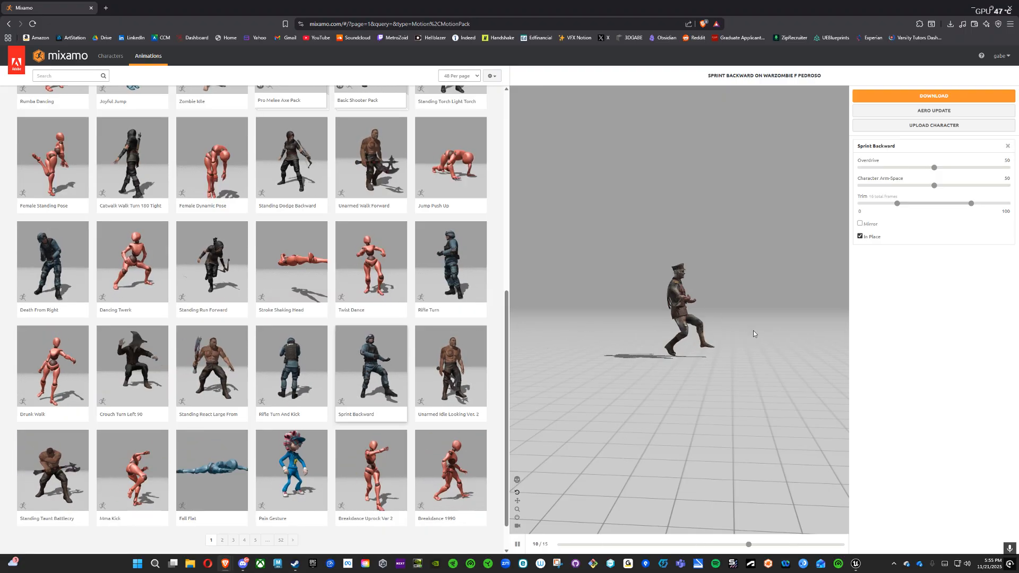
Step: Search the animations for "zombie" and apply the hunched Zombie Idle, listed beside Zombie Agonizing, to the character
left_click(60, 77)
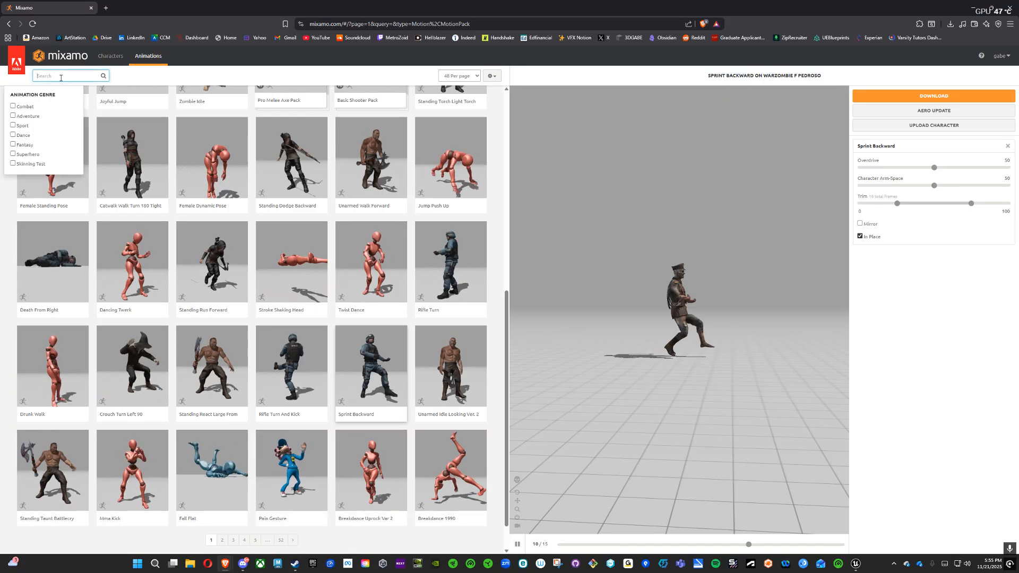
type("zombie")
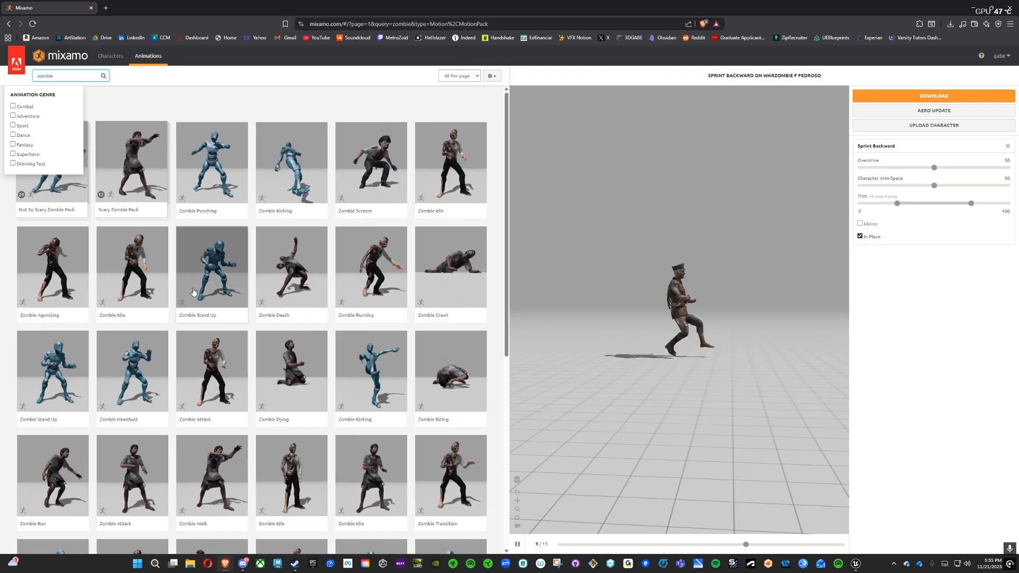
scroll(191, 297, "down", 5)
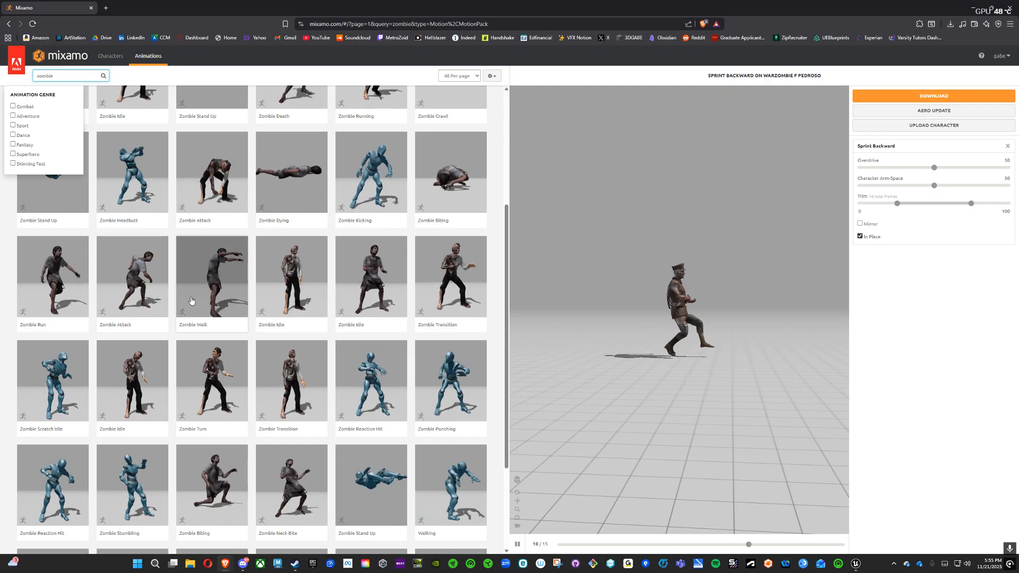
scroll(191, 302, "up", 5)
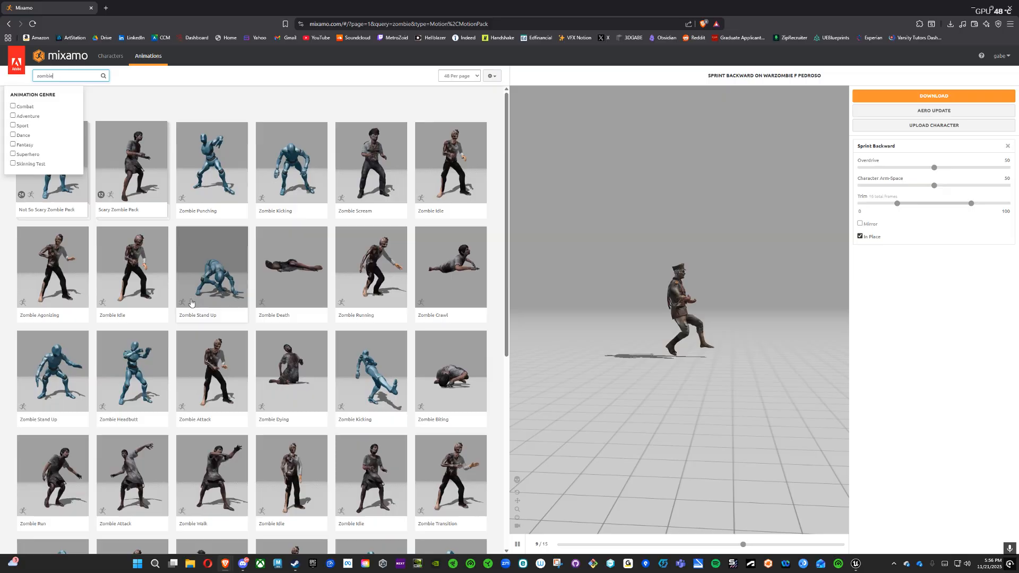
left_click(142, 259)
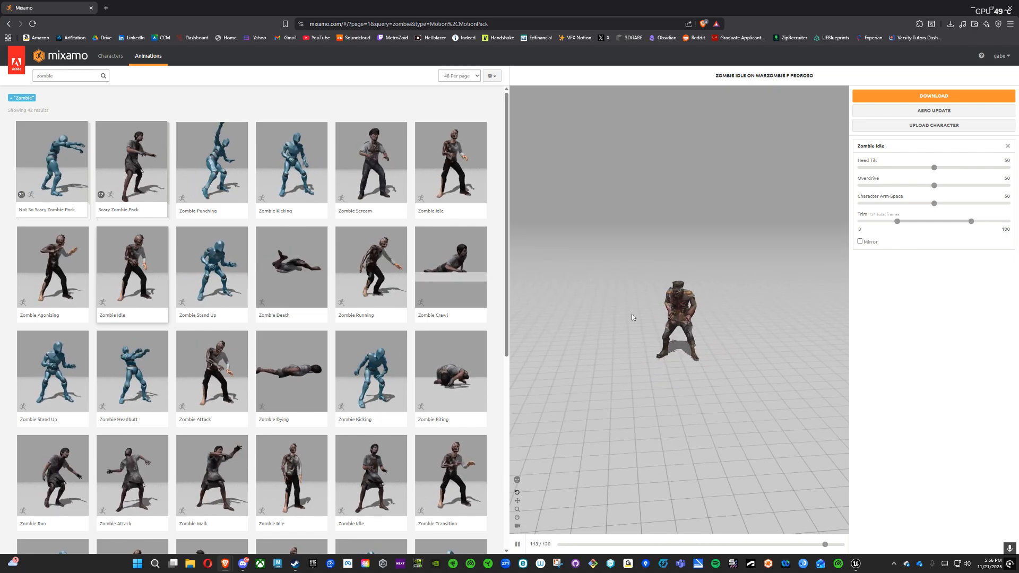
scroll(631, 317, "up", 5)
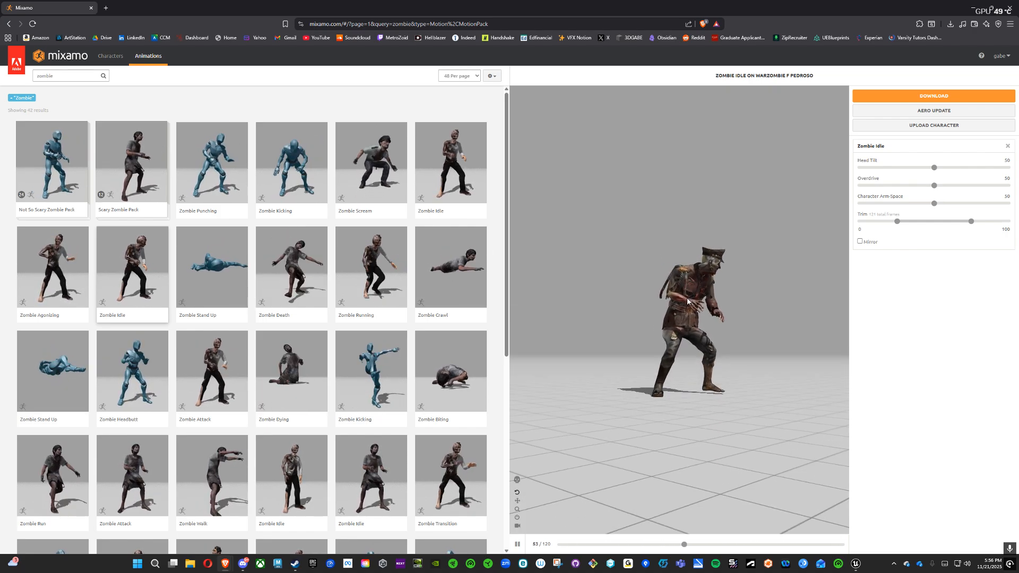
Step: Mirror the Zombie Idle animation and set its Overdrive to 20
left_click(860, 242)
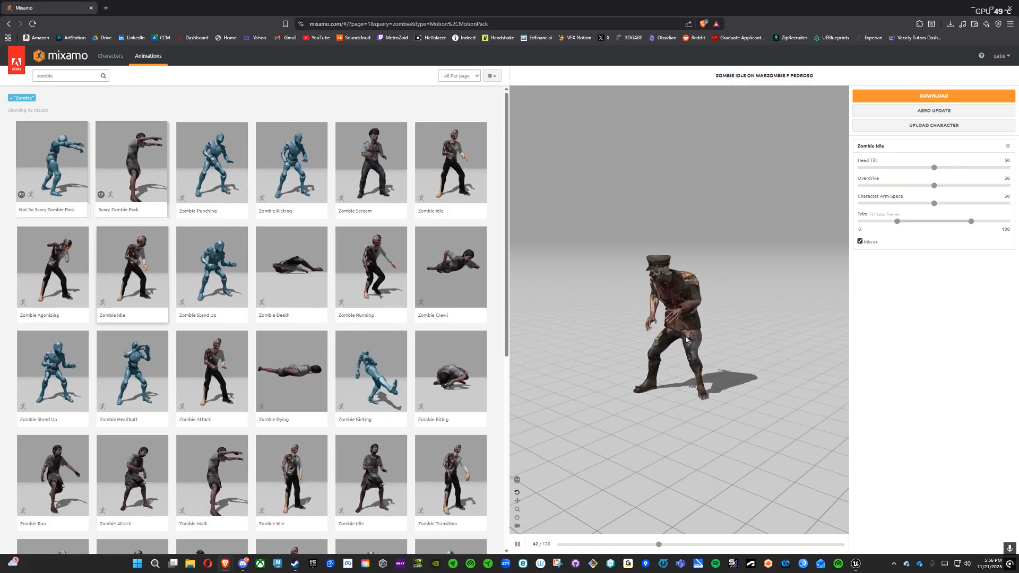
left_click_drag(686, 340, 728, 282)
left_click_drag(678, 339, 651, 282)
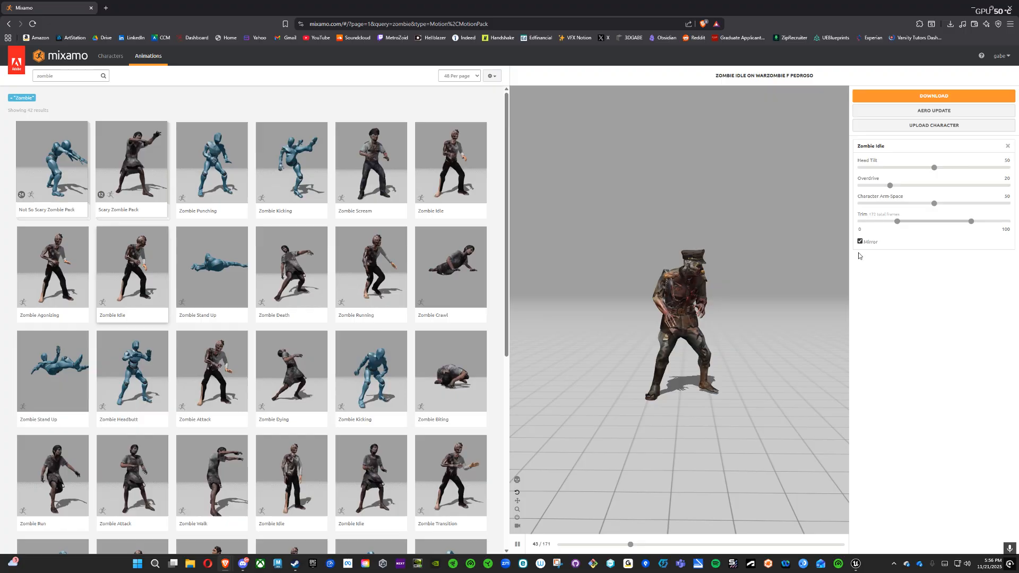
Step: Try a Character Arm-Space of 11 on the Zombie Idle animation and return it to 50
left_click_drag(935, 206, 876, 205)
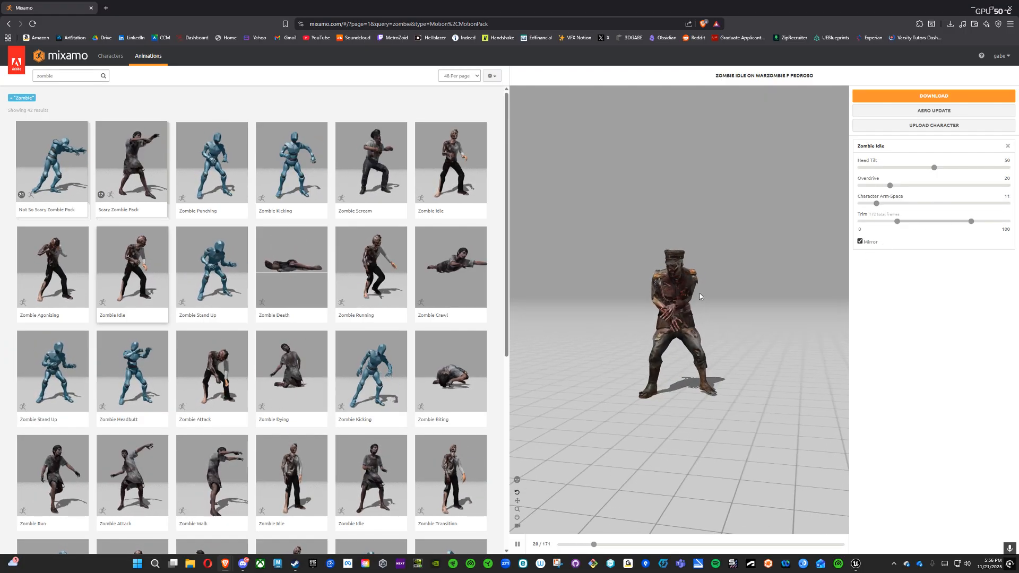
left_click(1003, 210)
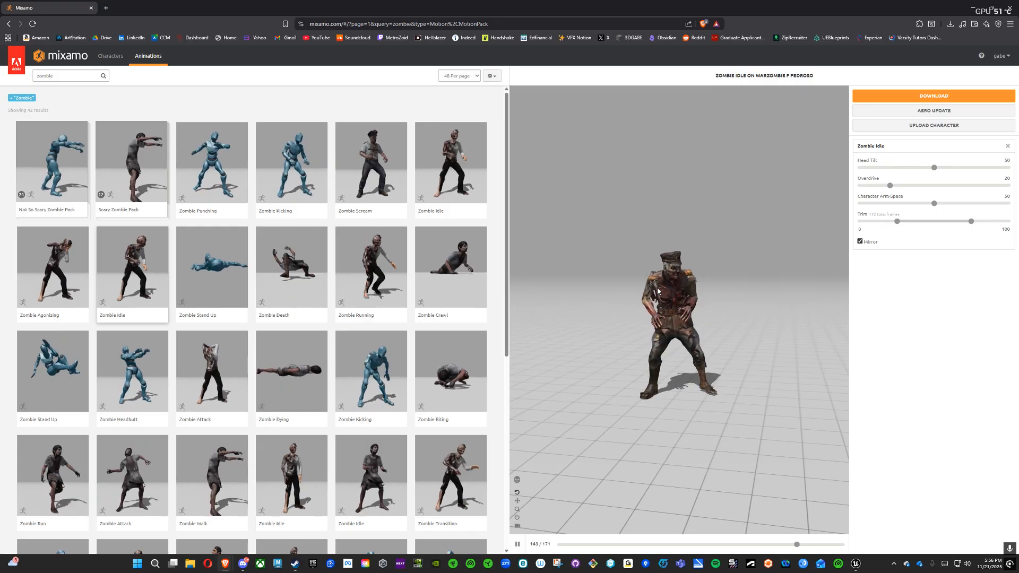
Step: Open the download settings for Zombie Idle, using the FBX Binary format and 24 frames per second
left_click(971, 98)
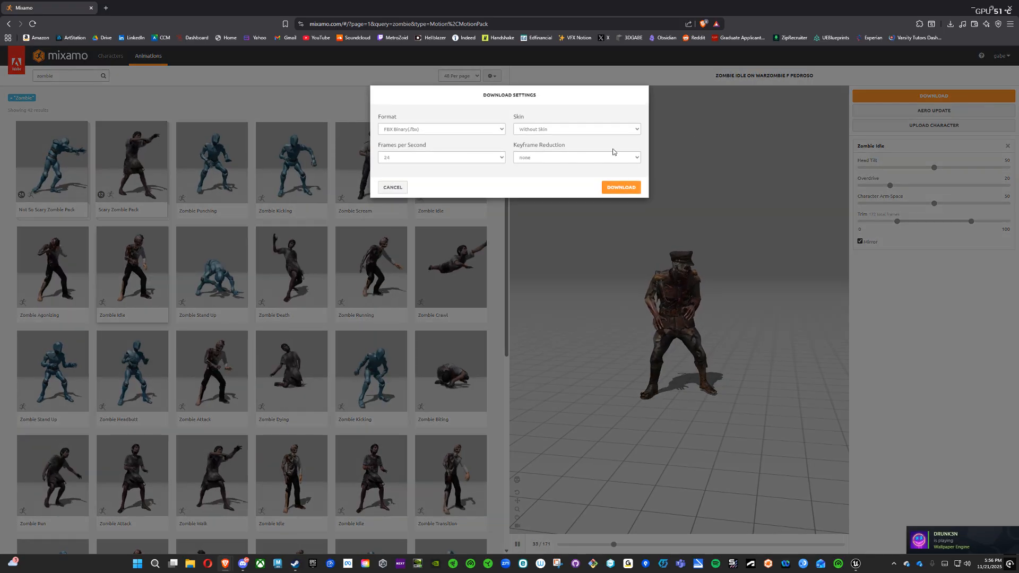
left_click(415, 133)
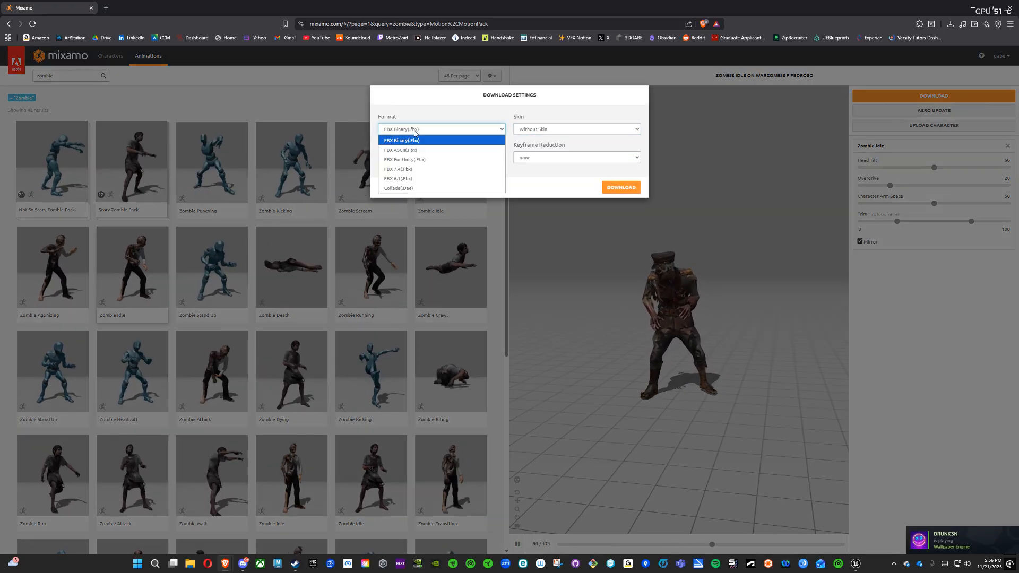
left_click(415, 140)
left_click(399, 169)
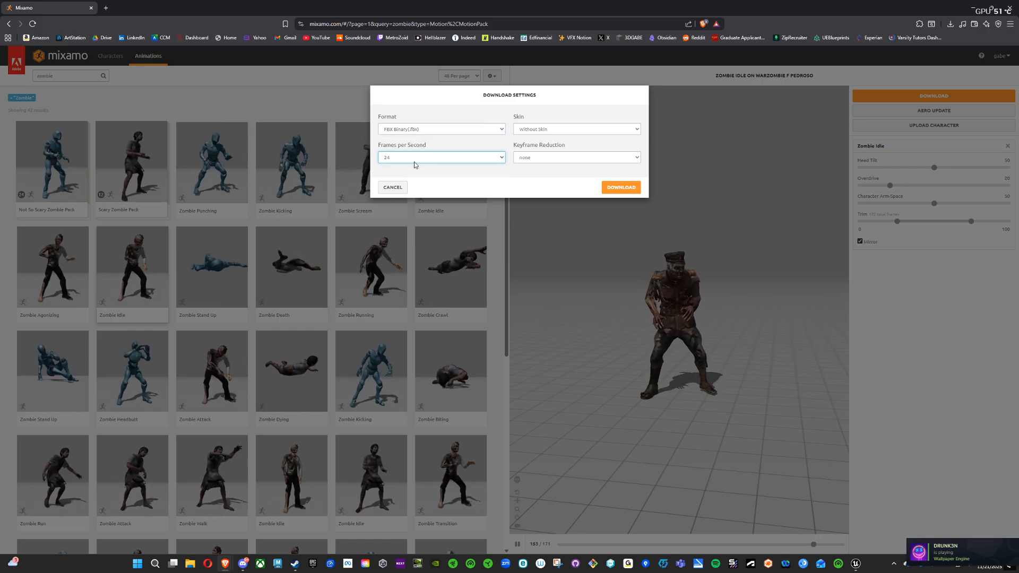
Step: Switch to Unreal Engine to check the Sequencer's frame rate, and return to the Mixamo download settings
left_click(855, 563)
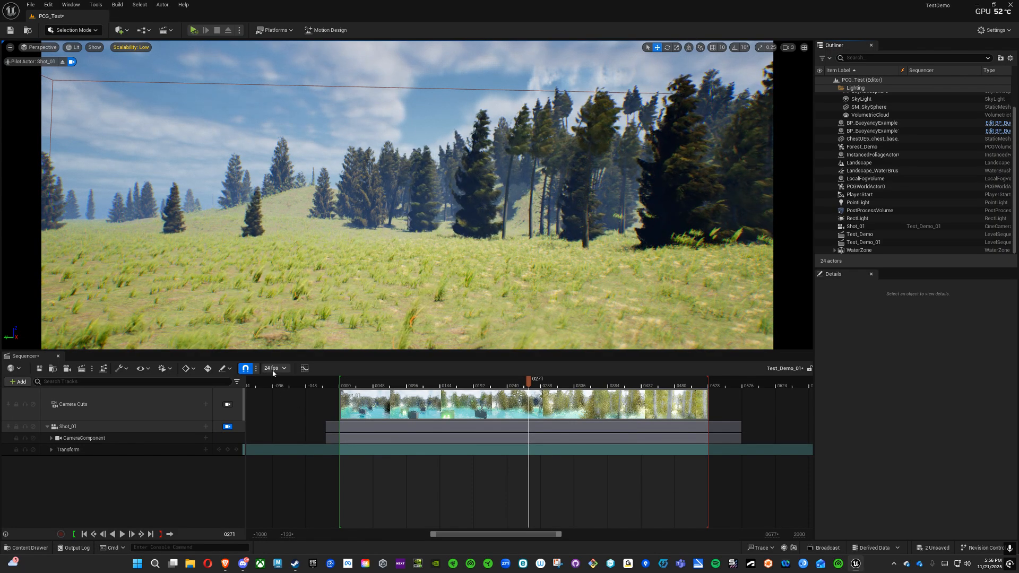
mouse_move(221, 565)
left_click(290, 523)
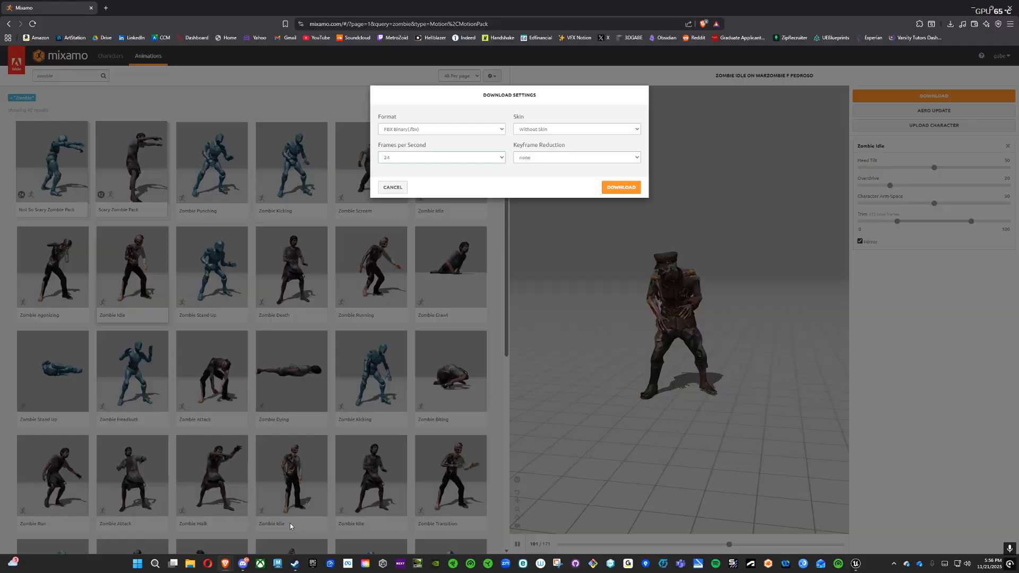
Step: Set the download to With Skin and start downloading the Zombie Idle animation
left_click(574, 129)
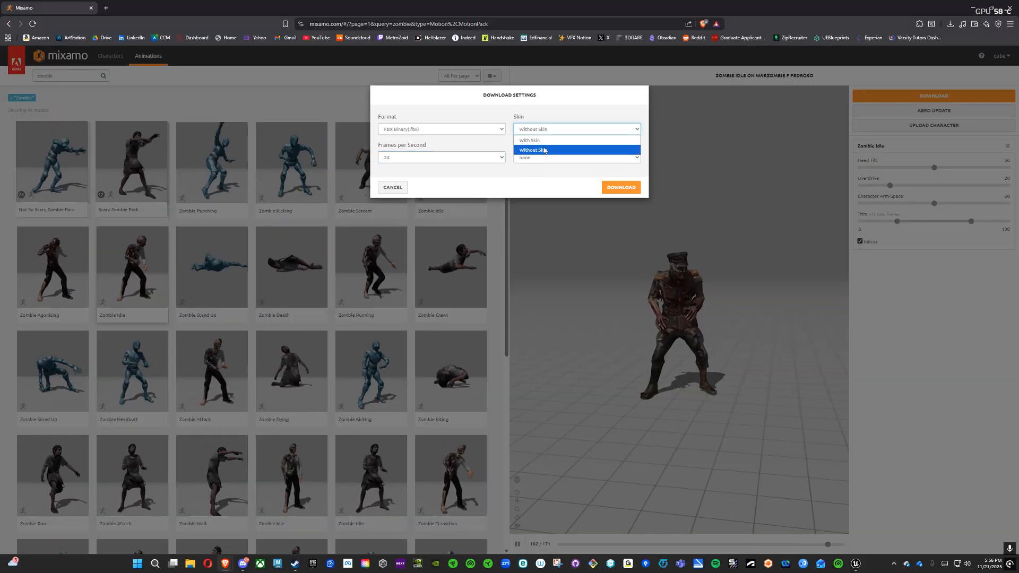
left_click(568, 139)
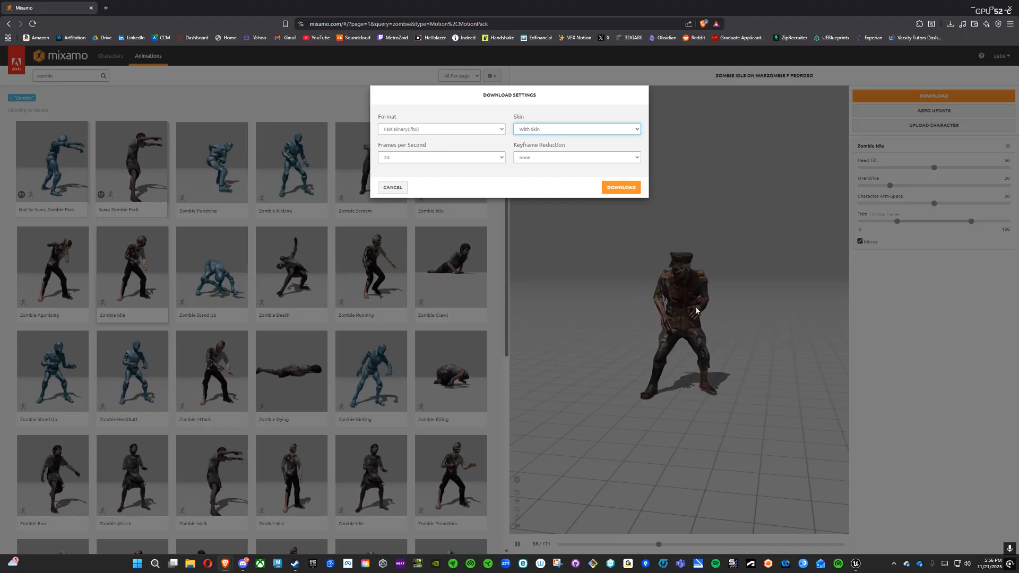
left_click(618, 187)
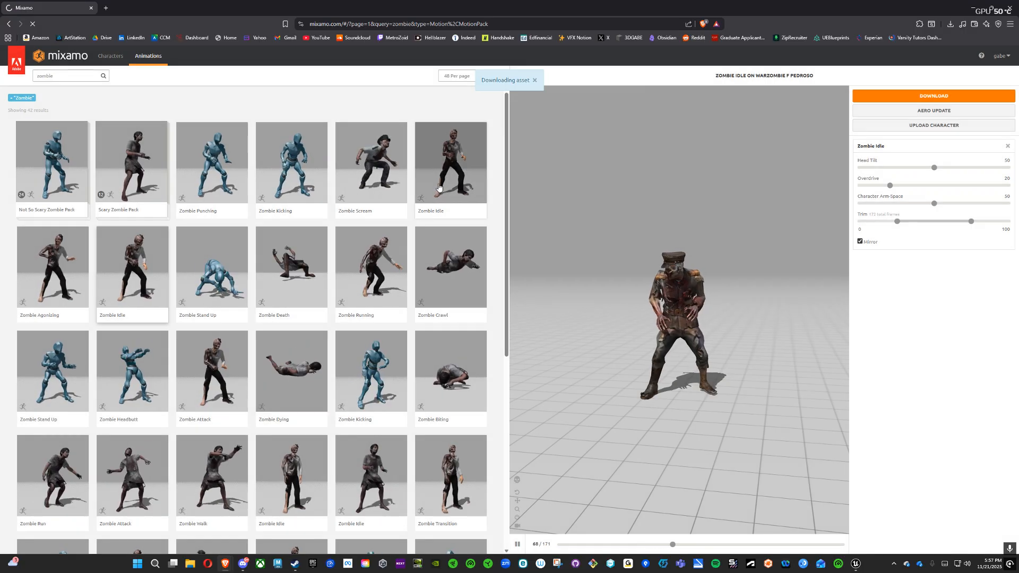
Step: Save the Zombie Idle FBX file in the Mixamo_Character folder on the desktop
left_click(30, 124)
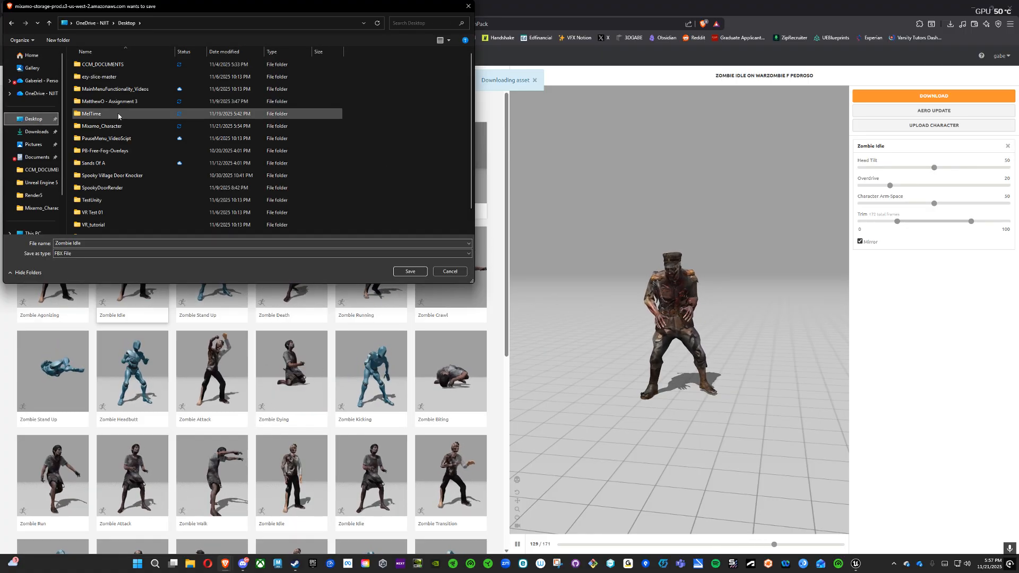
double_click(114, 127)
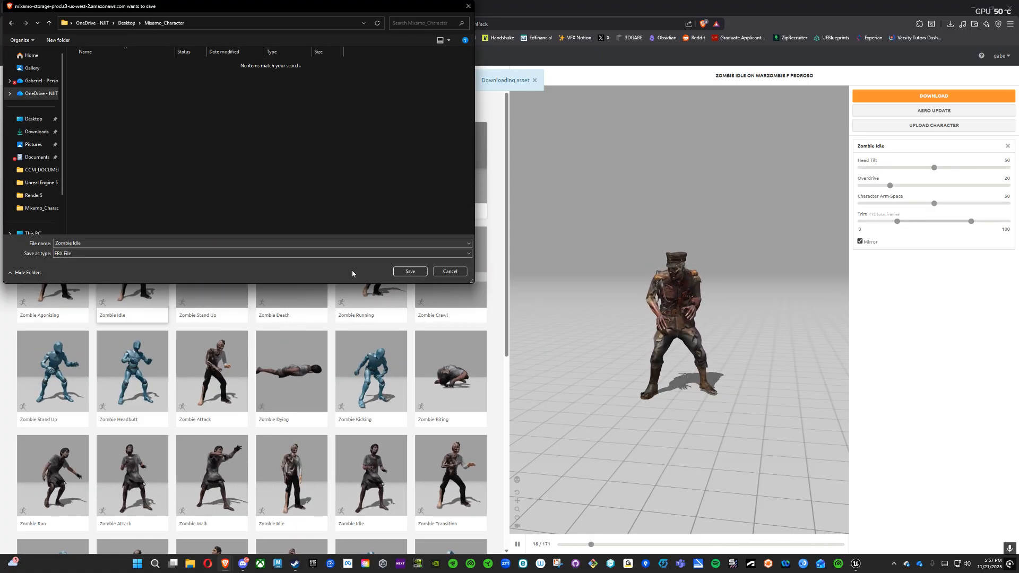
left_click(408, 272)
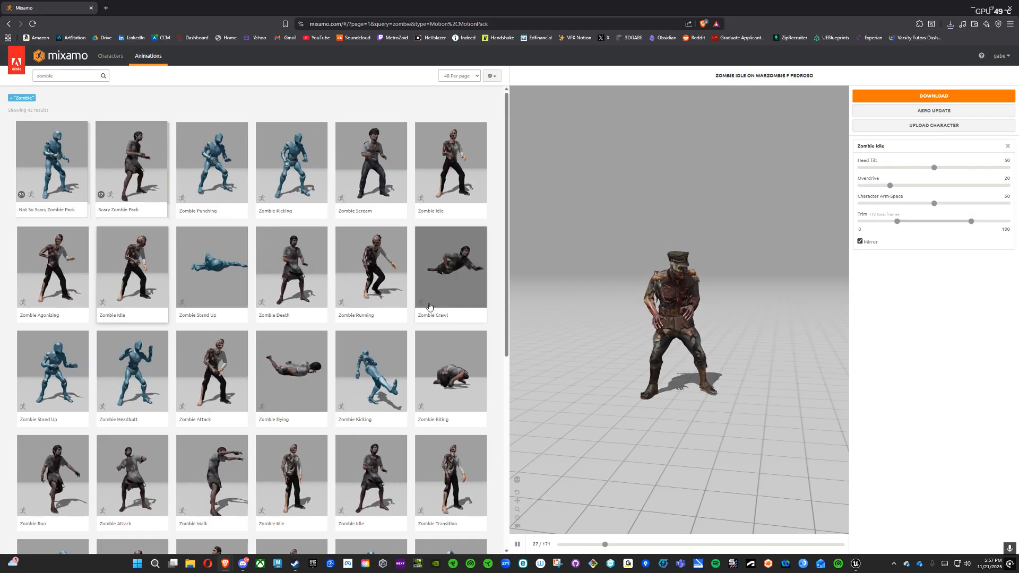
Step: Apply the Zombie Walk animation to the character and make it play In Place
scroll(429, 308, "down", 5)
scroll(429, 308, "up", 5)
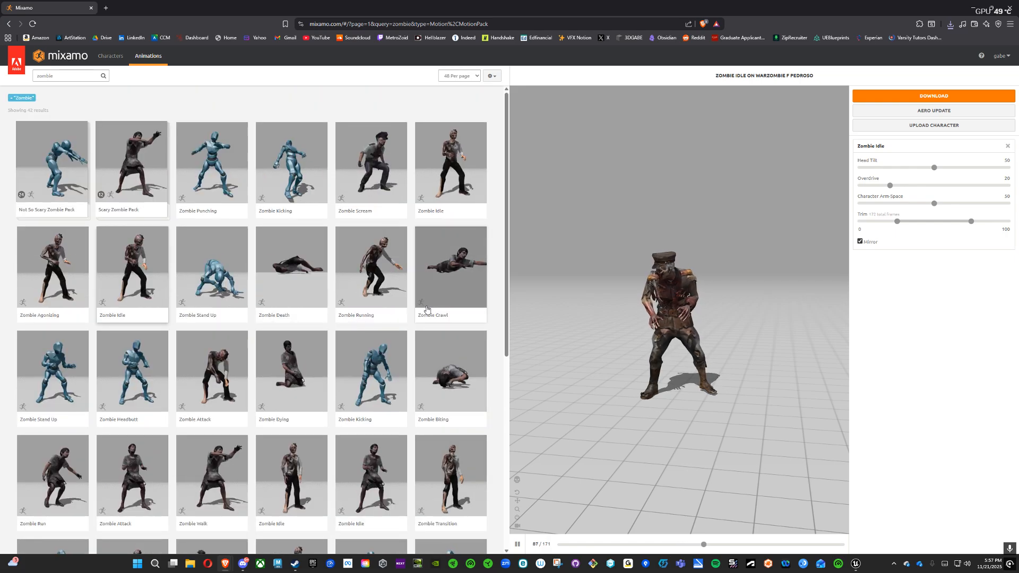
scroll(427, 309, "down", 5)
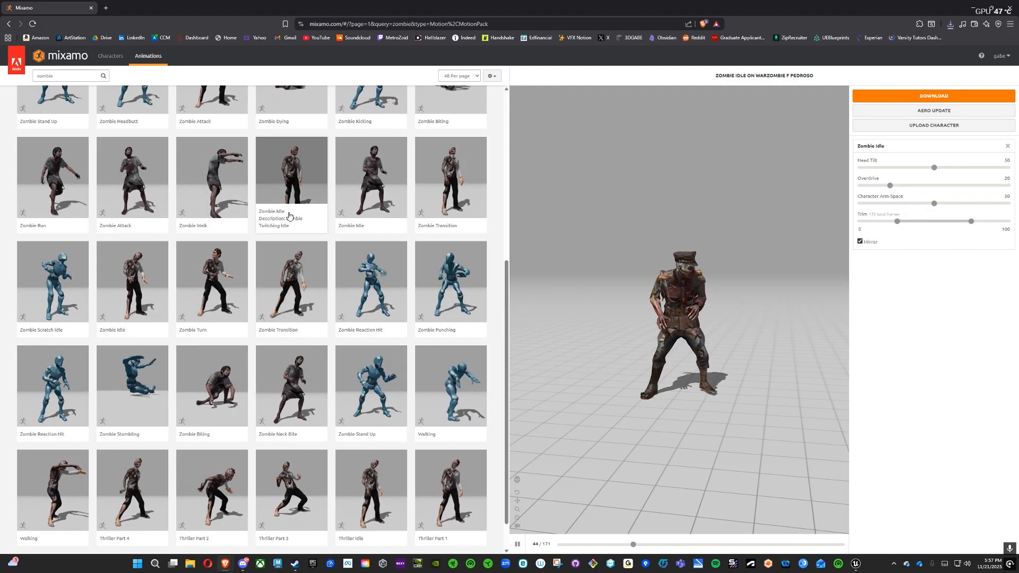
left_click(216, 187)
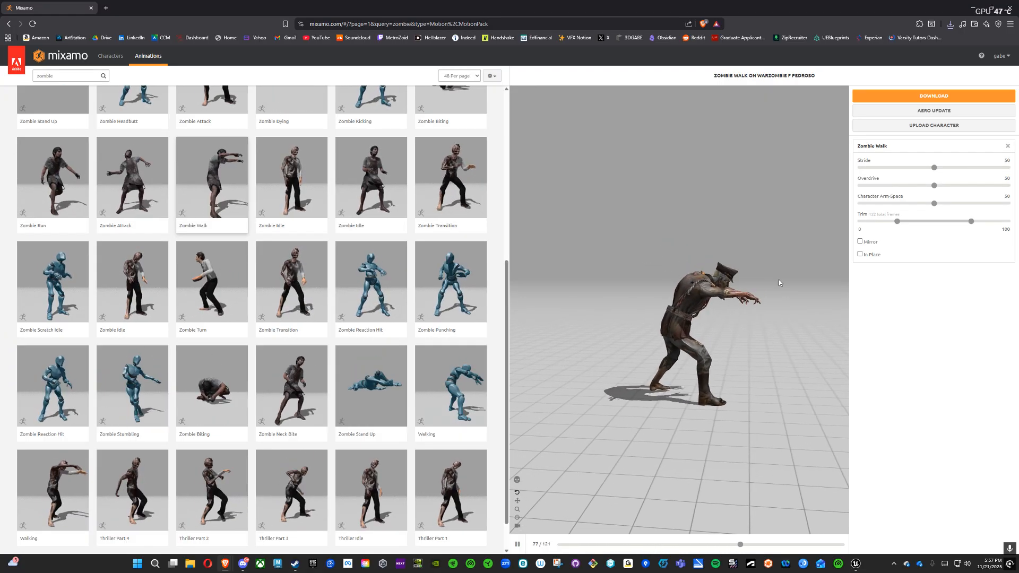
left_click(860, 255)
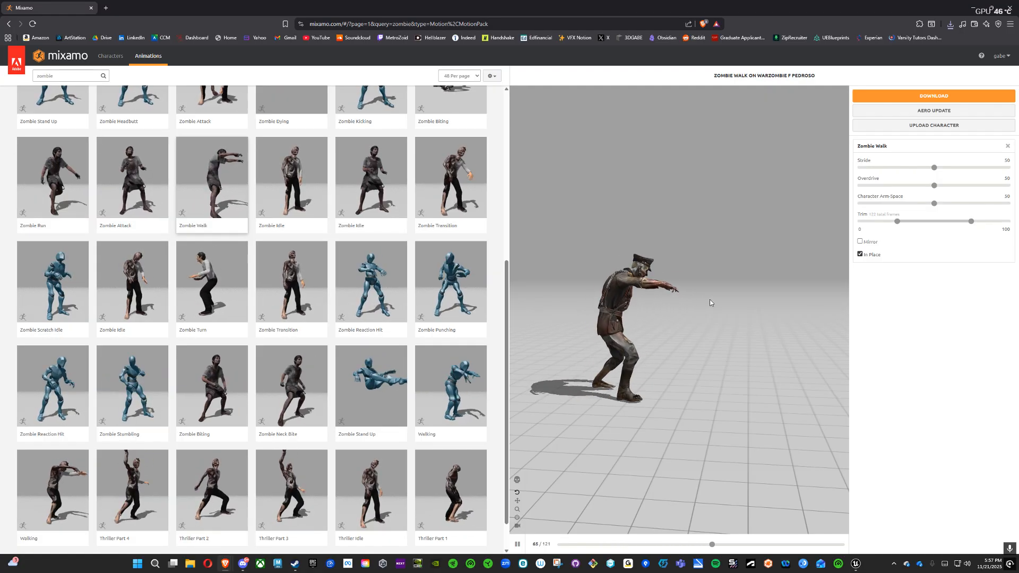
left_click_drag(718, 219, 753, 219)
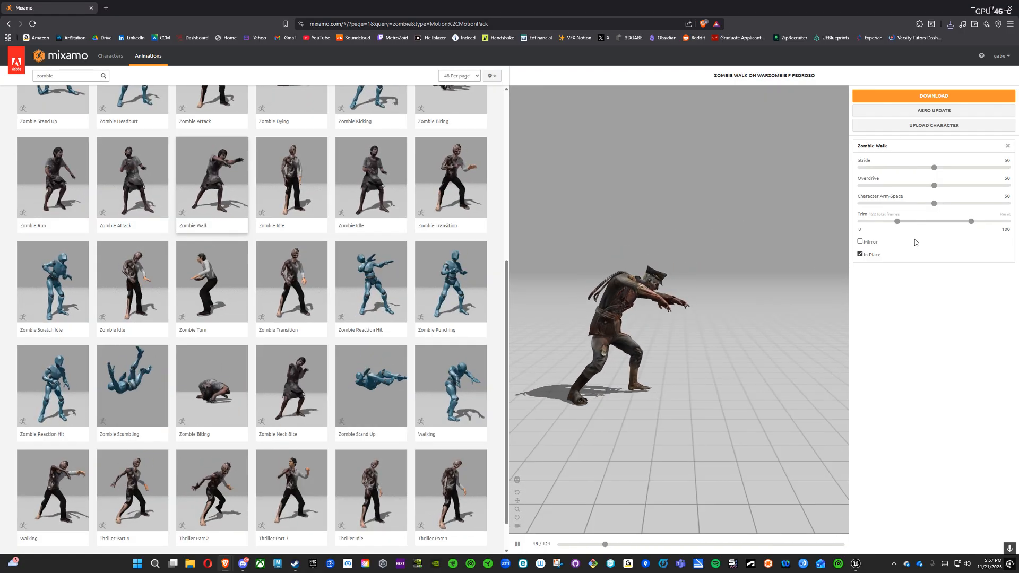
Step: Download the Zombie Walk animation as FBX Binary, Without Skin, at 24 frames per second
left_click(909, 96)
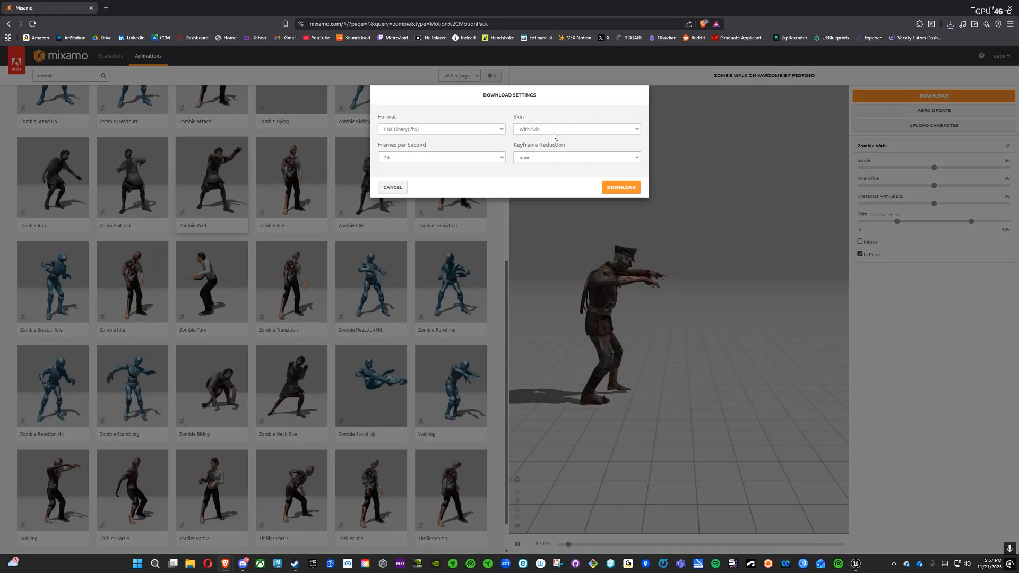
left_click(536, 130)
left_click(533, 150)
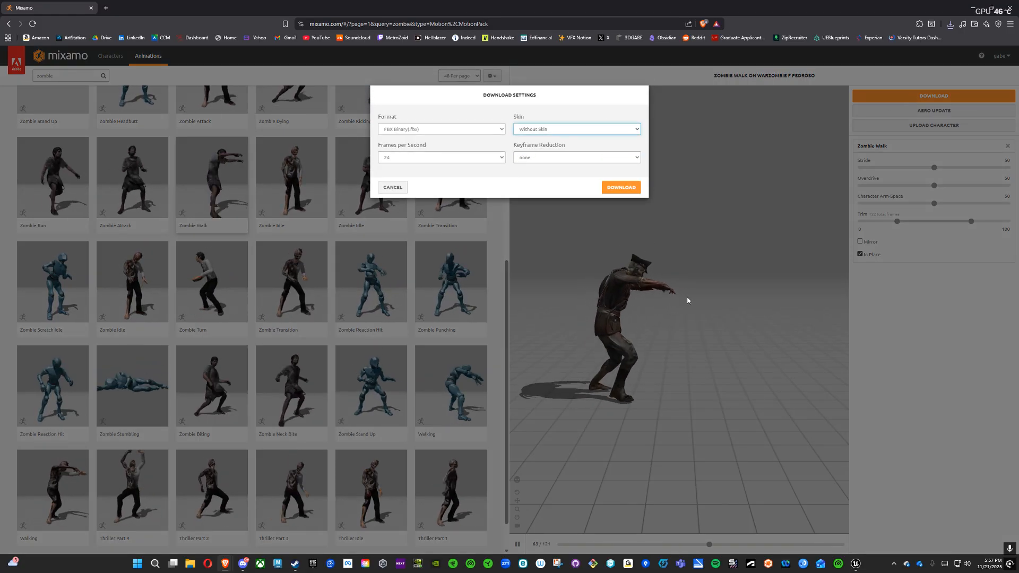
left_click(628, 189)
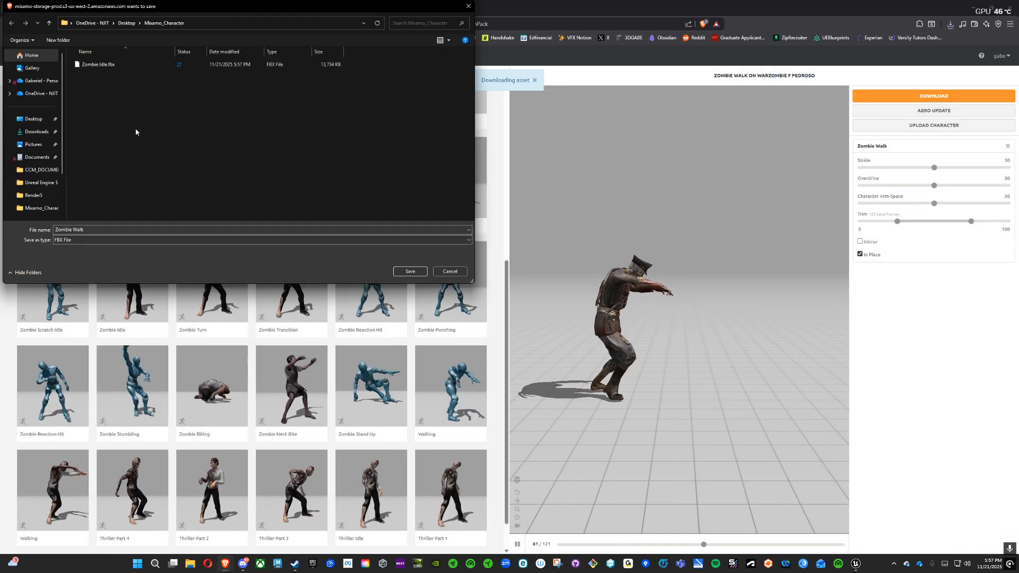
Step: Create a Walk folder inside Mixamo_Character and save the Zombie Walk FBX file in it
right_click(136, 131)
mouse_move(186, 292)
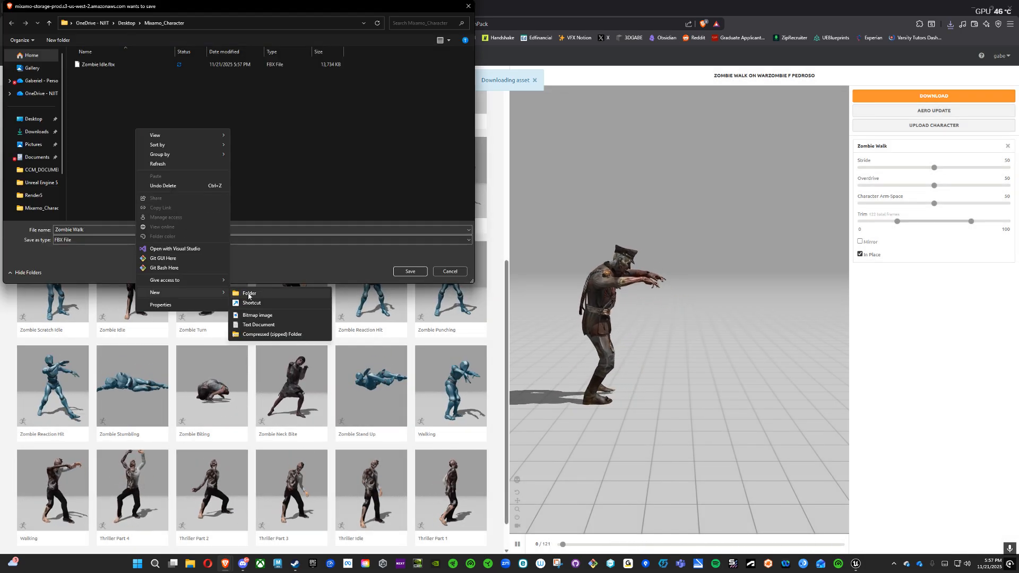
left_click(248, 293)
type("Wa")
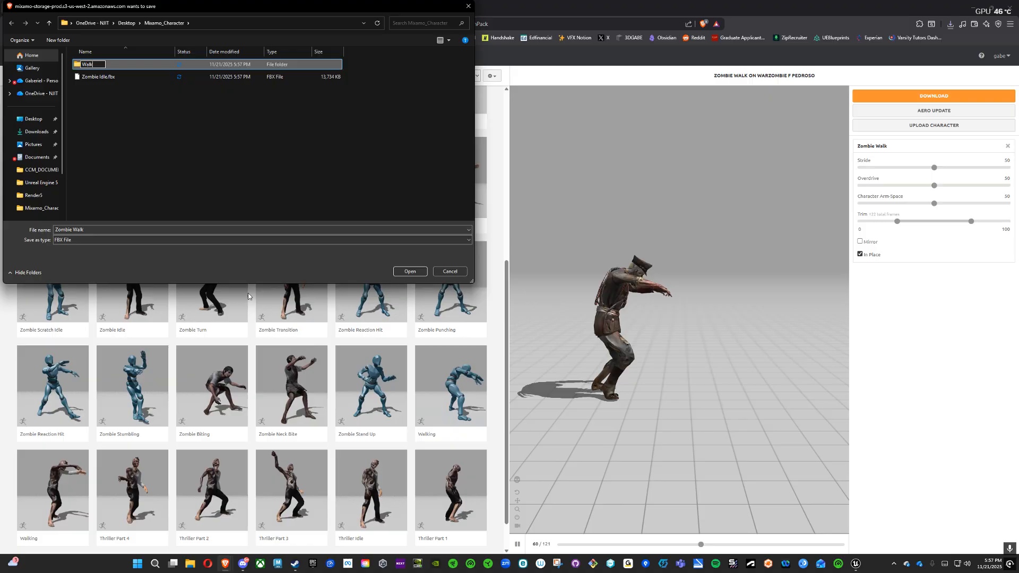
type("lk")
key("Return")
left_click(409, 271)
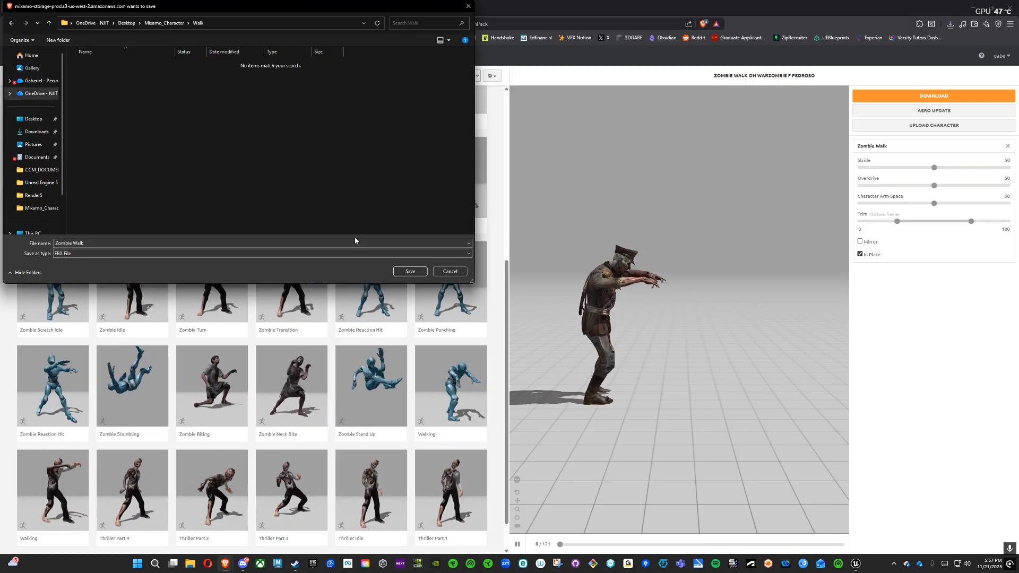
left_click(409, 271)
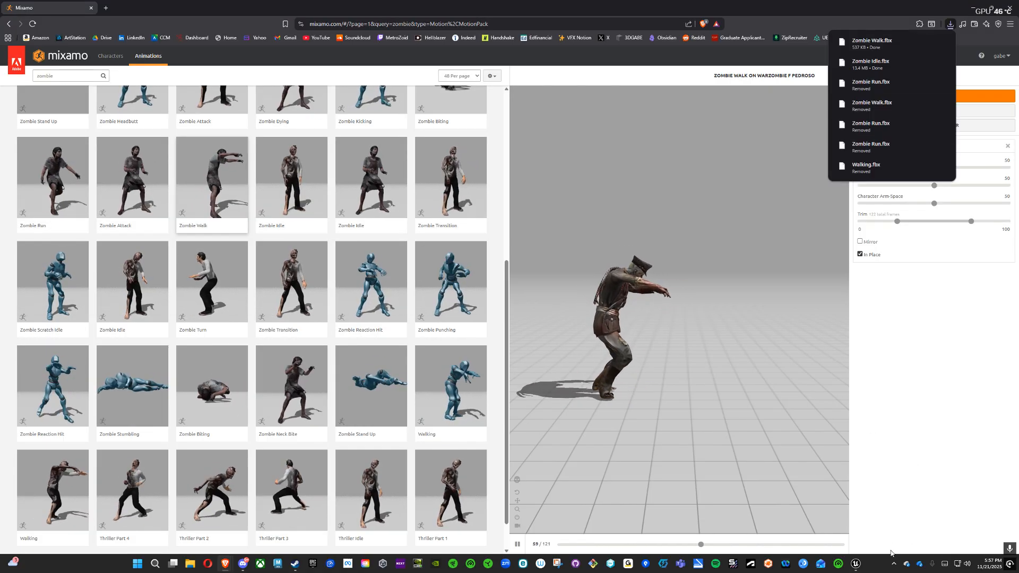
Step: Switch to Unreal Engine and delete the existing Mixamo_Character folder from the project's content
left_click(856, 565)
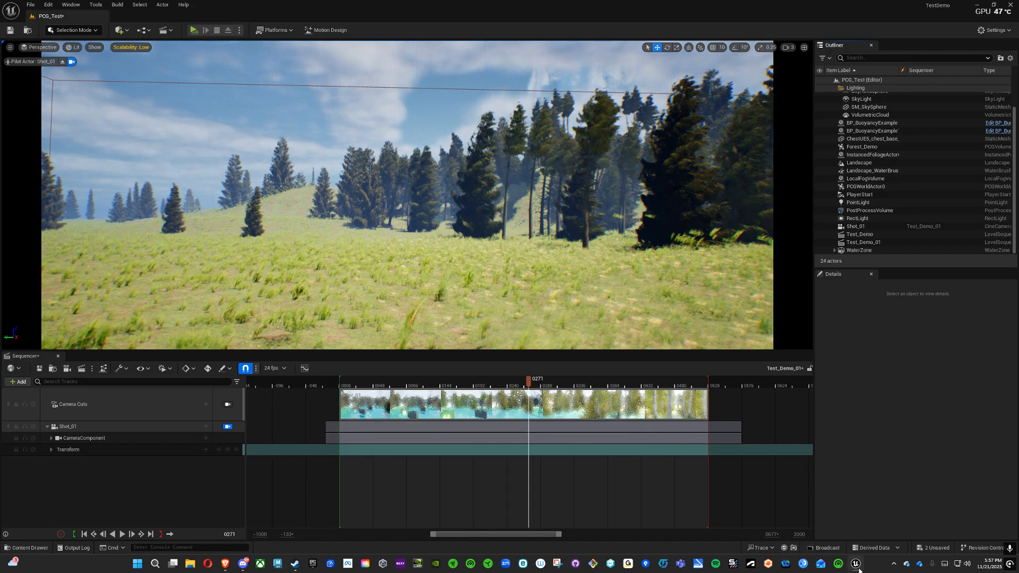
left_click(28, 548)
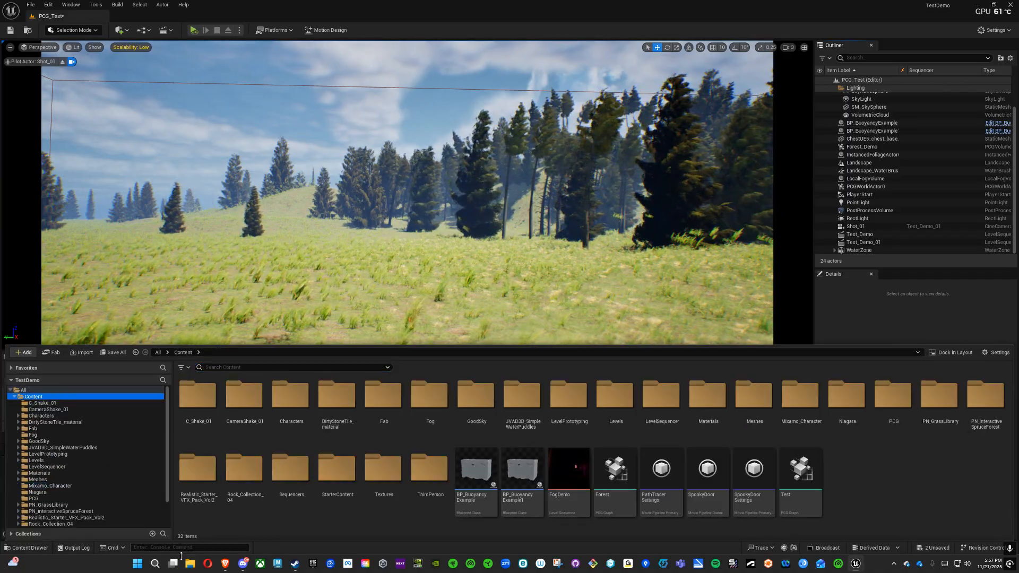
left_click(190, 564)
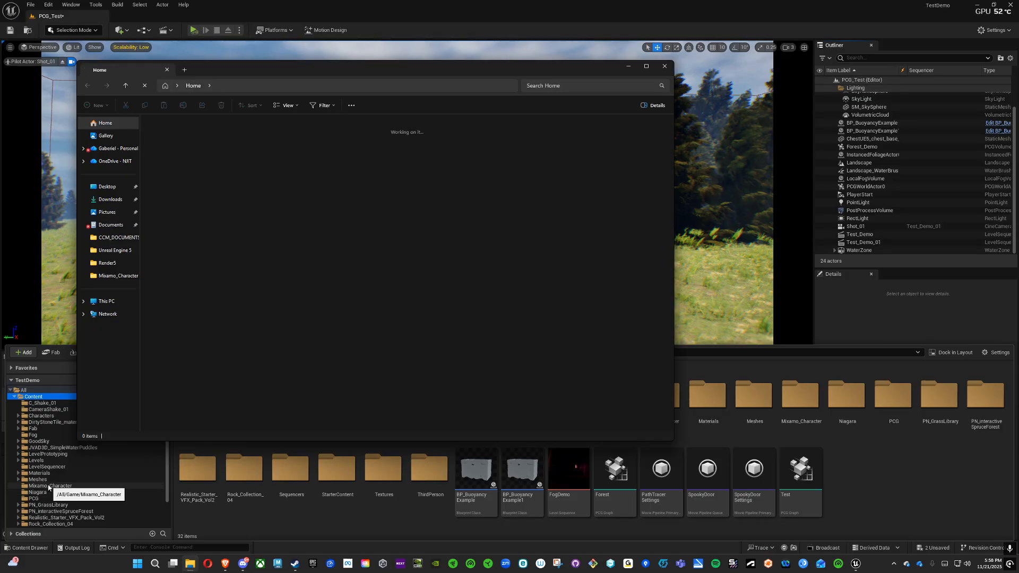
left_click(108, 190)
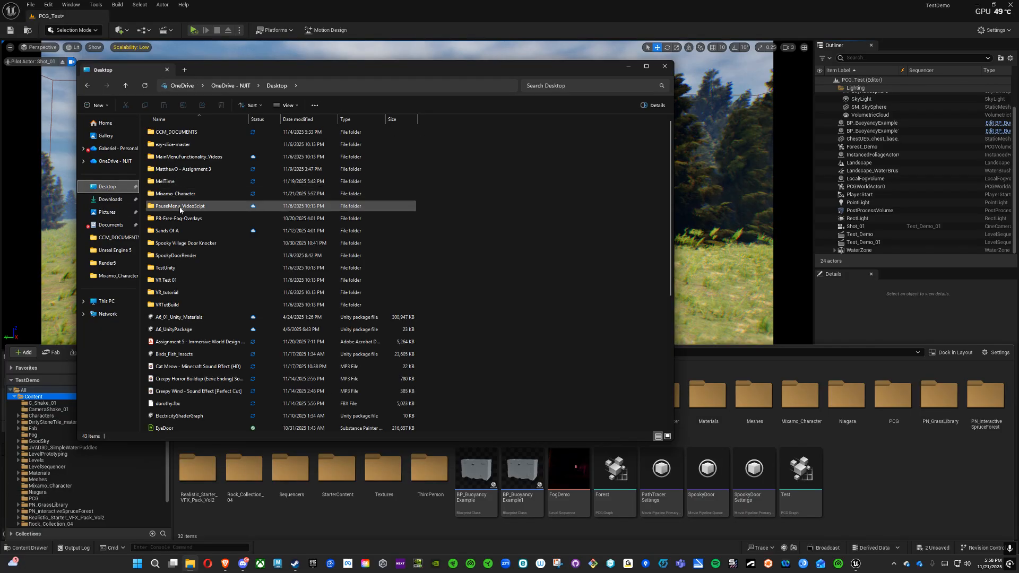
left_click(46, 485)
key("Delete")
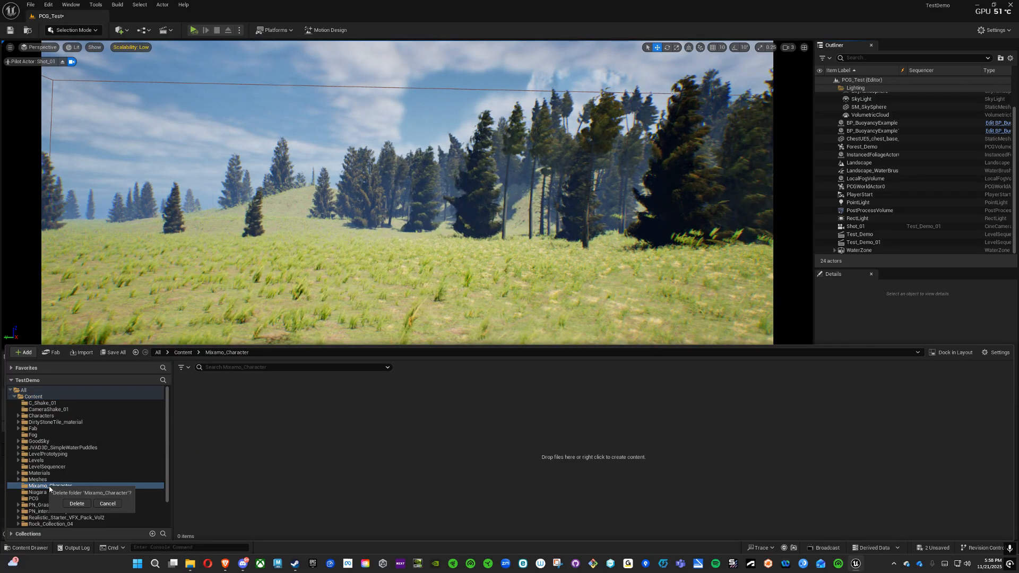
left_click(75, 504)
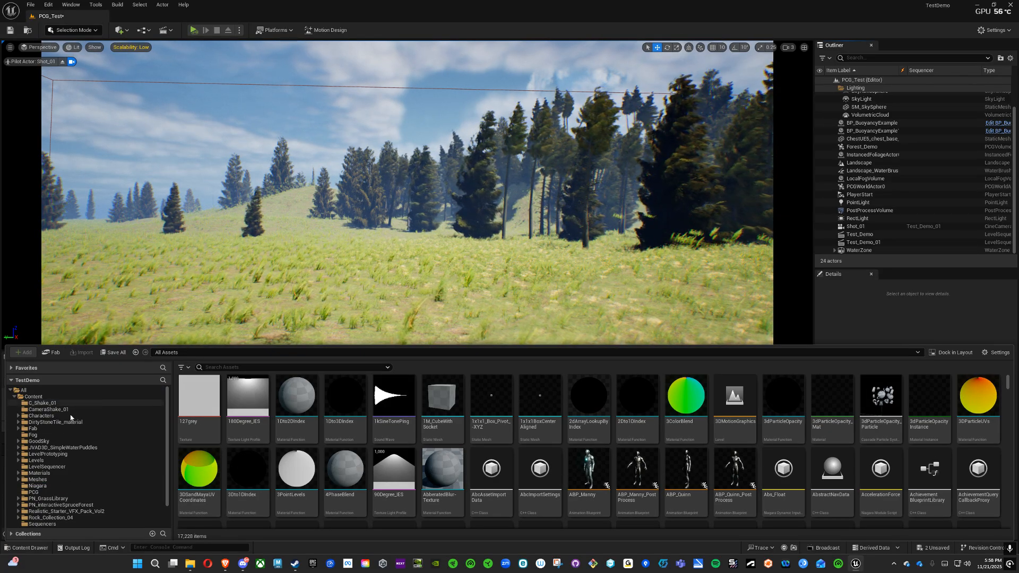
left_click(190, 563)
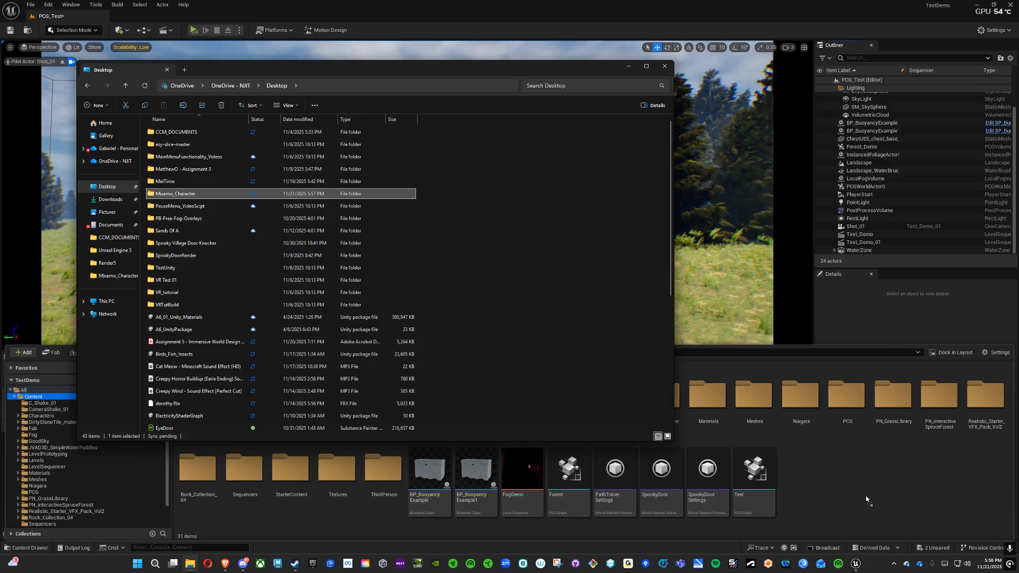
left_click(663, 69)
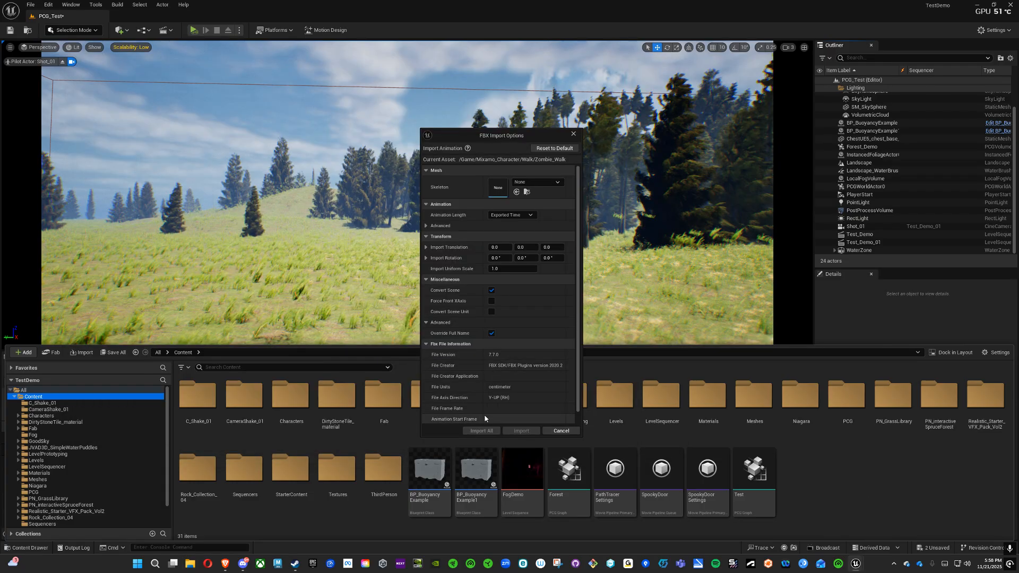
left_click(561, 431)
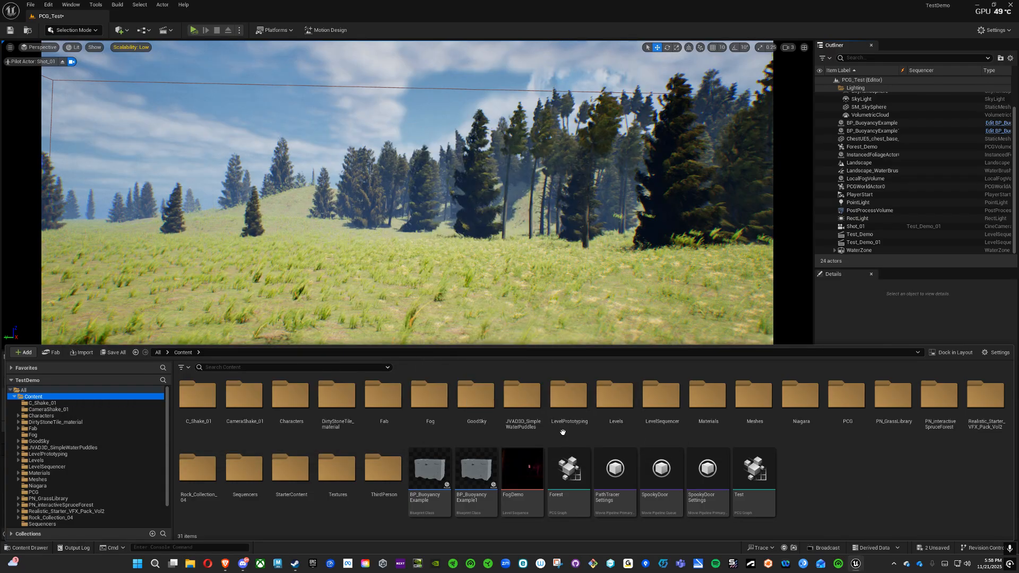
Step: Remove the Walk folder from the Mixamo_Character folder on the desktop
left_click(191, 565)
left_click(107, 186)
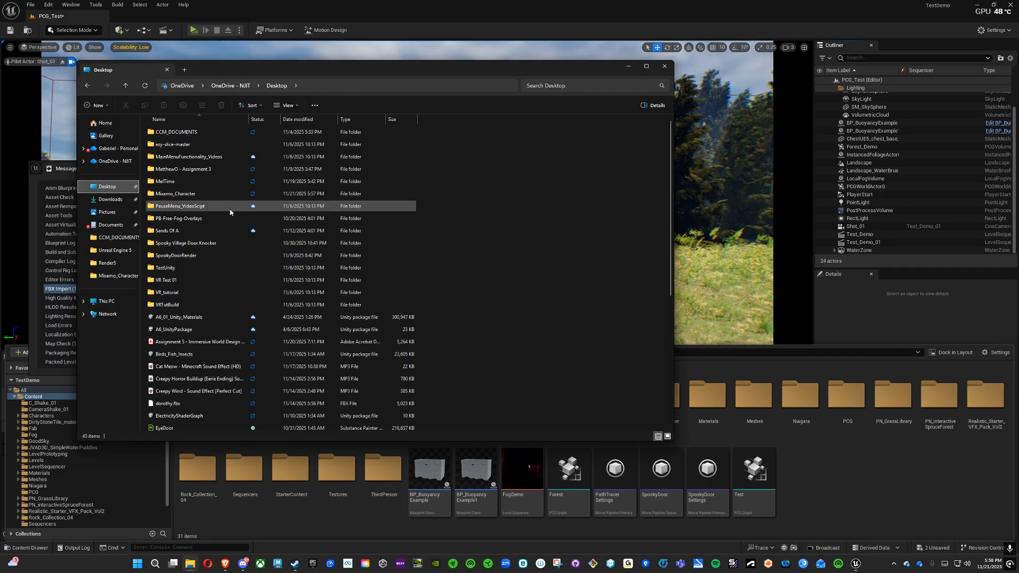
double_click(180, 207)
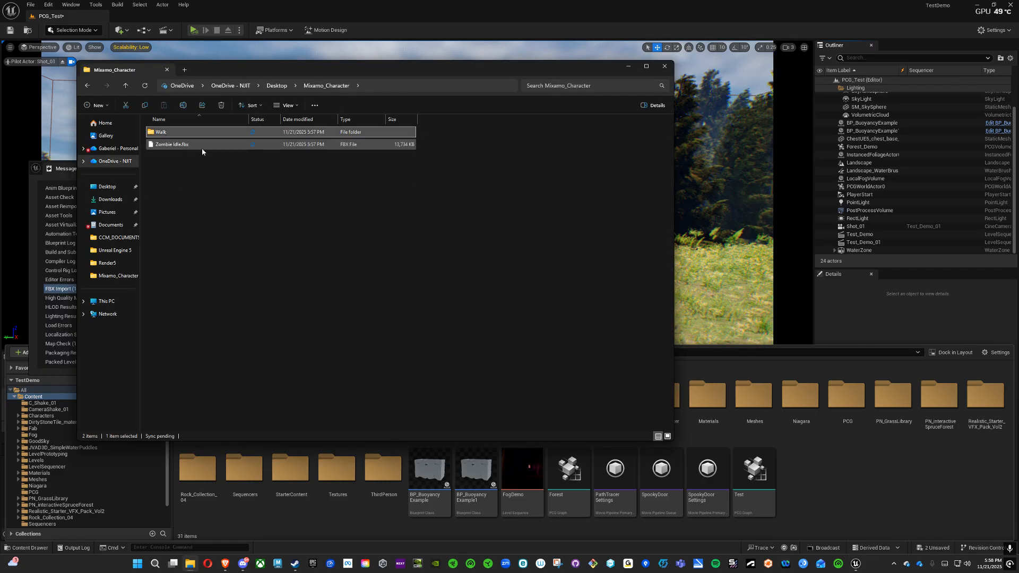
left_click(664, 67)
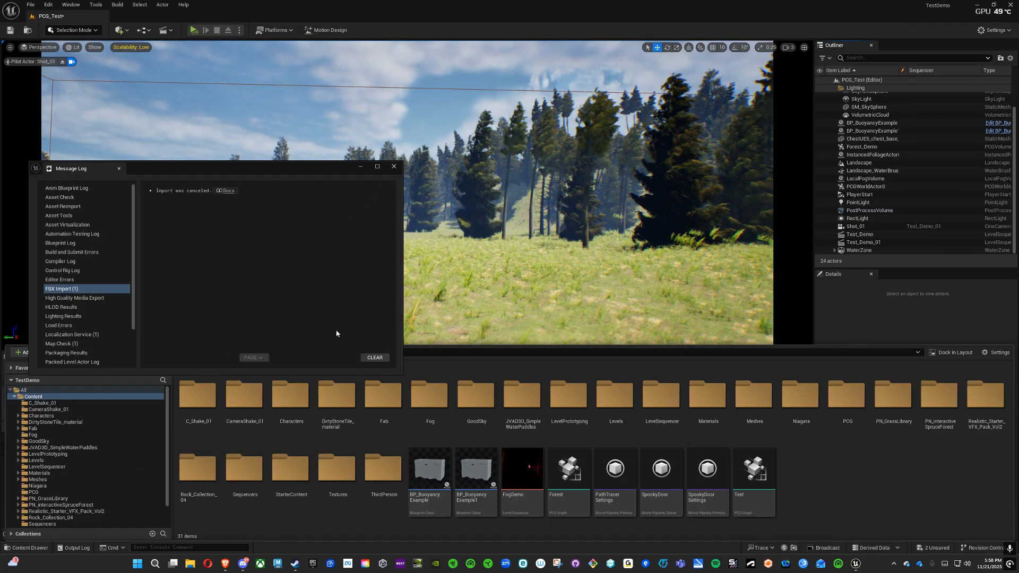
Step: Import the desktop's Mixamo_Character folder into the project's Content folder, using the default FBX skeletal mesh options for all files
key("super+e")
left_click(103, 186)
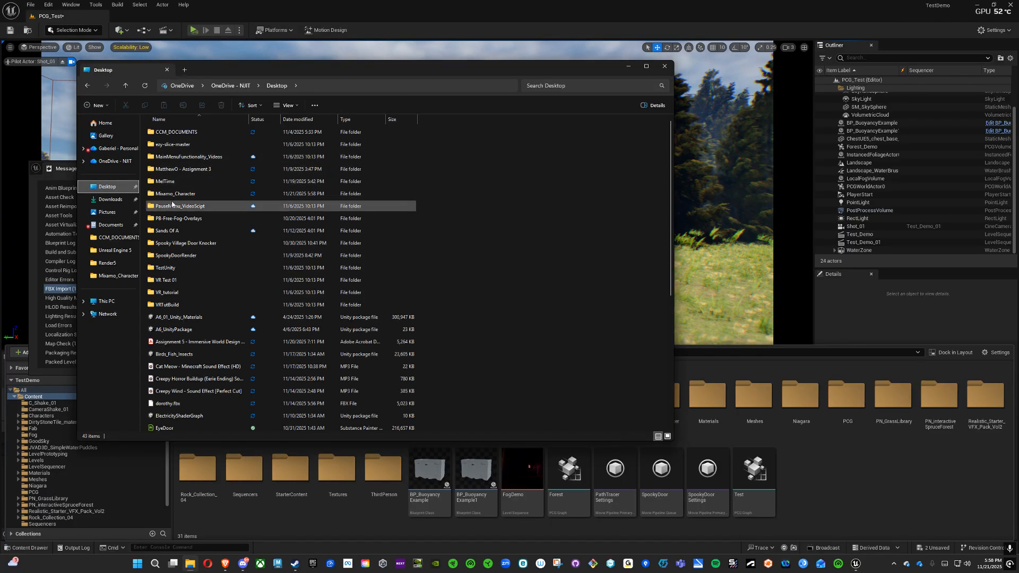
left_click(167, 195)
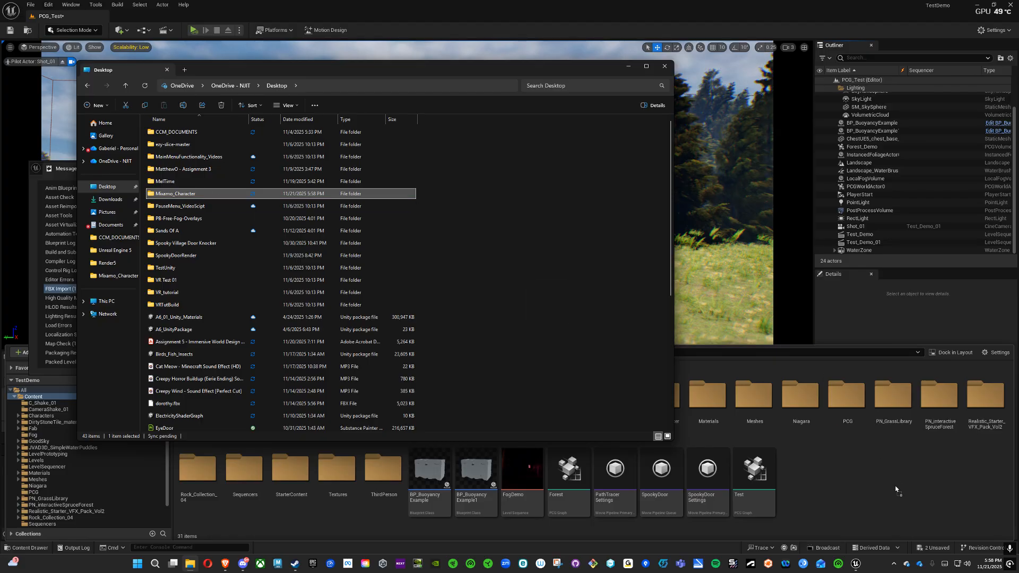
left_click(664, 69)
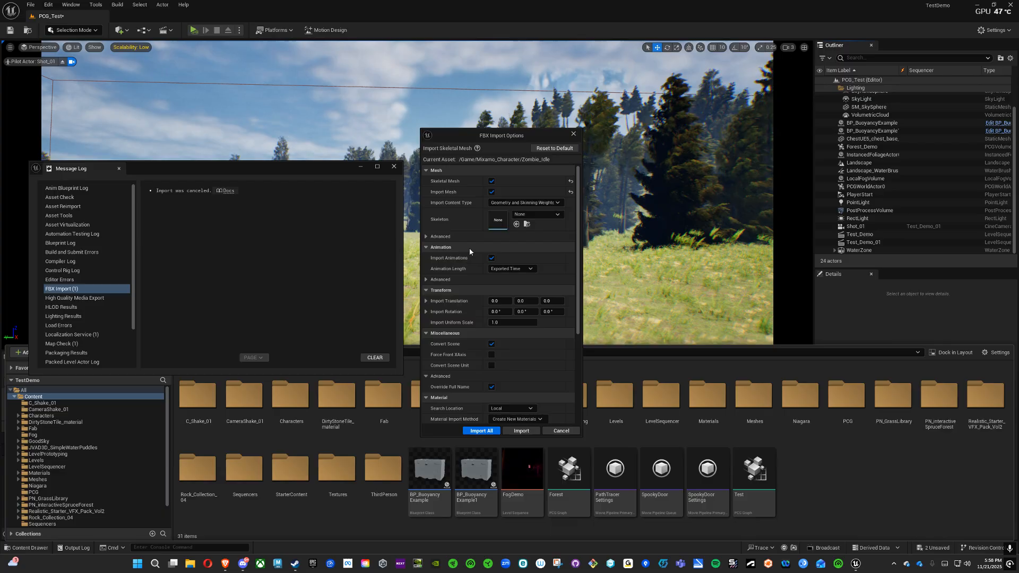
scroll(499, 273, "down", 5)
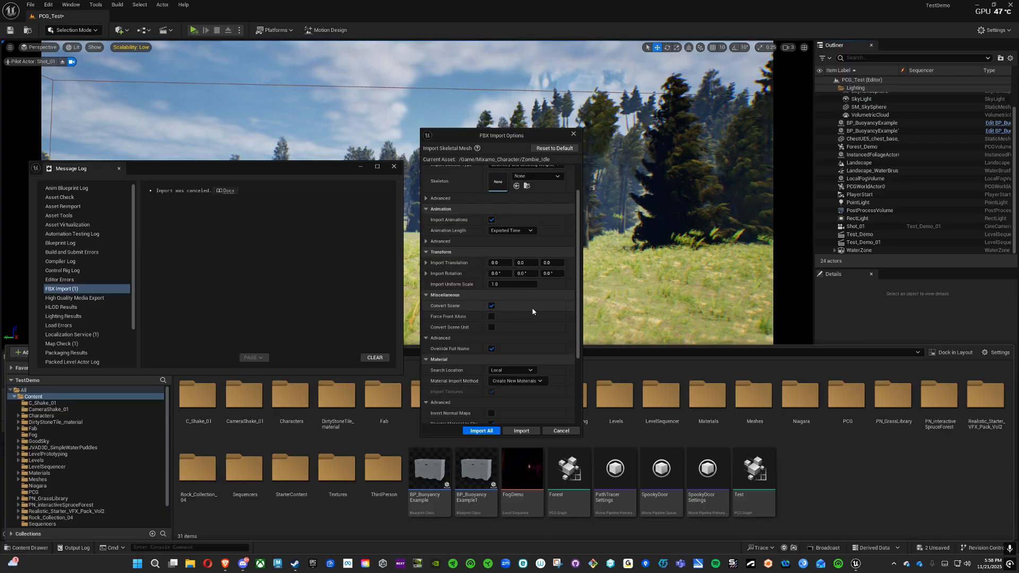
scroll(540, 333, "up", 4)
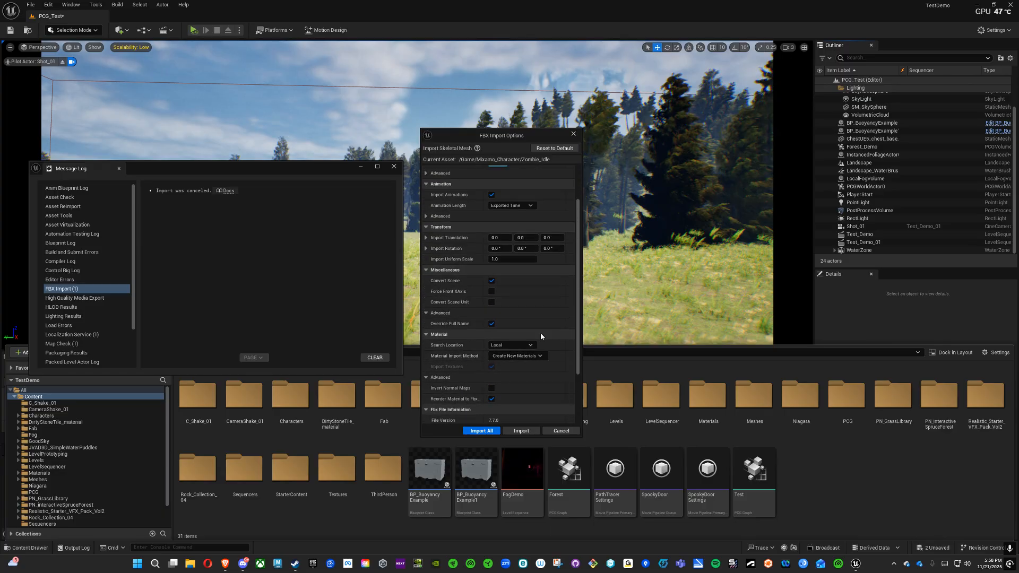
left_click(491, 430)
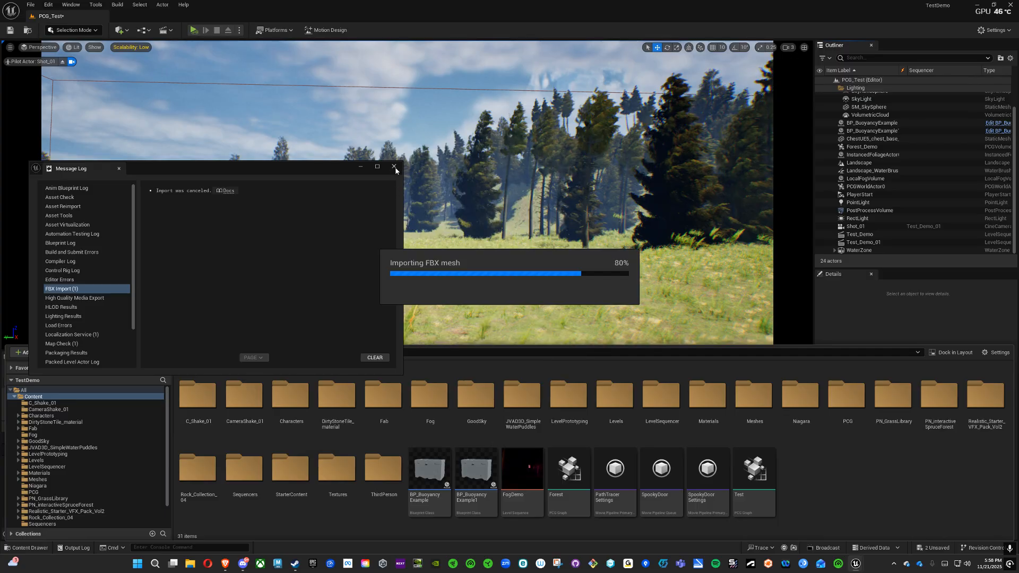
Step: Close the Message Log and the floating Content Browser window
left_click(259, 168)
left_click(394, 166)
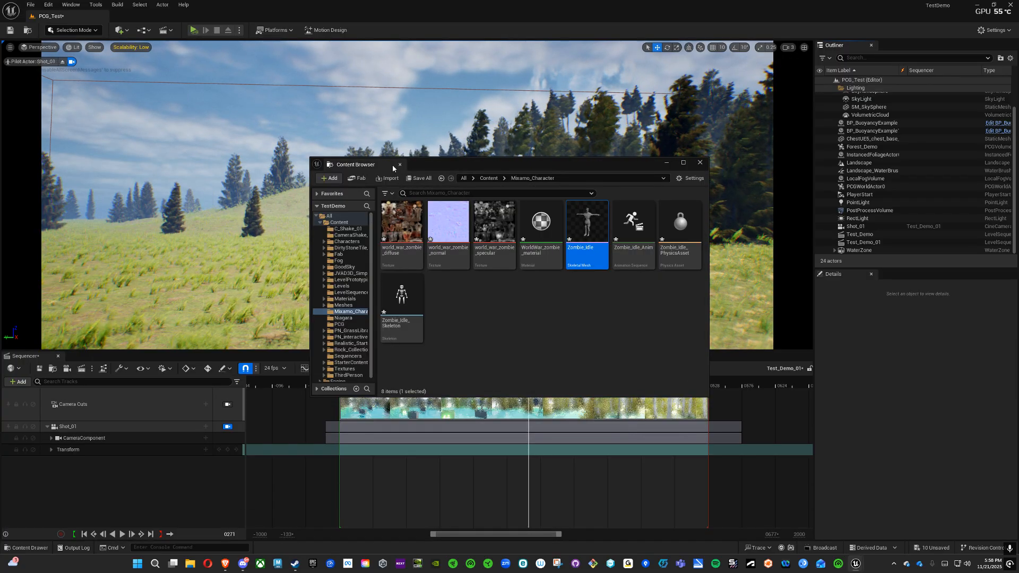
left_click(400, 165)
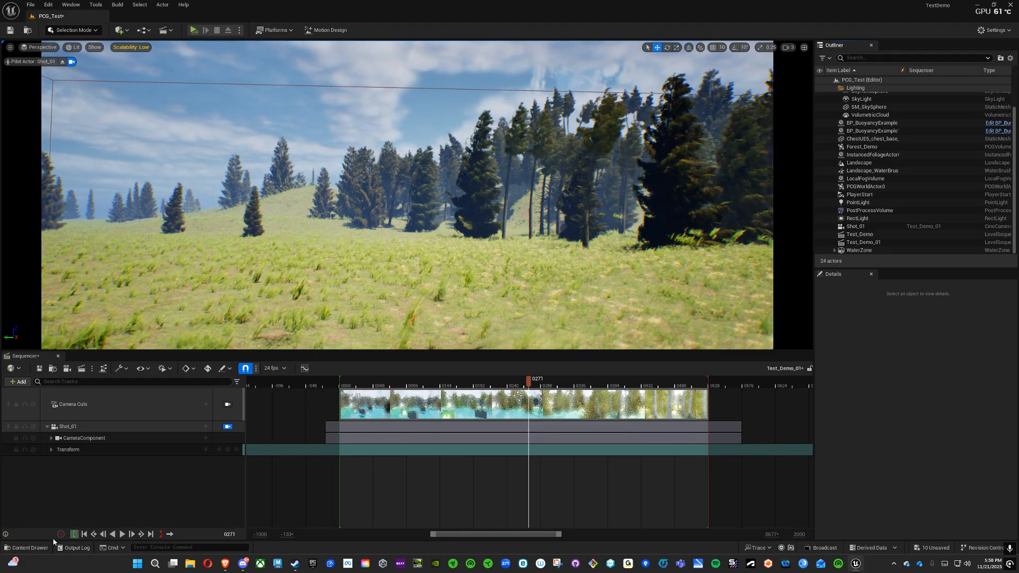
Step: Place Zombie_Idle_Anim from the Mixamo_Character folder in the grassy field within the shot view and scale it uniformly to about 2.43
left_click(30, 548)
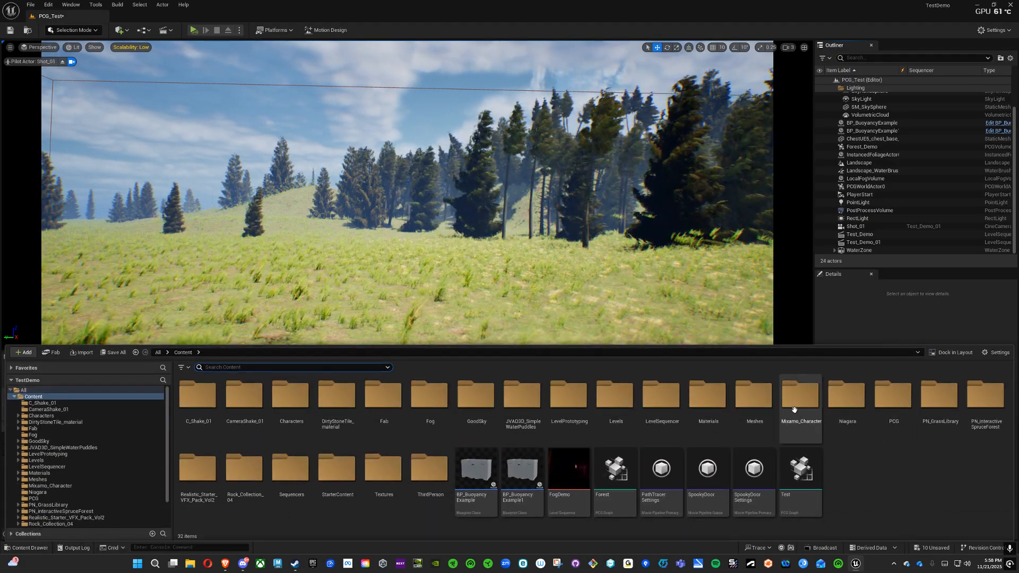
double_click(794, 410)
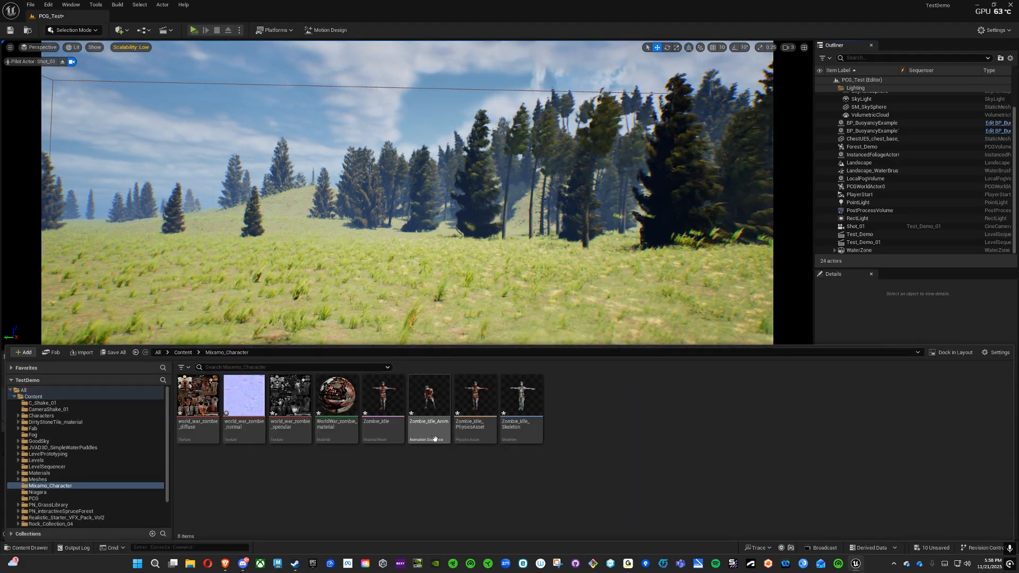
left_click_drag(434, 438, 545, 294)
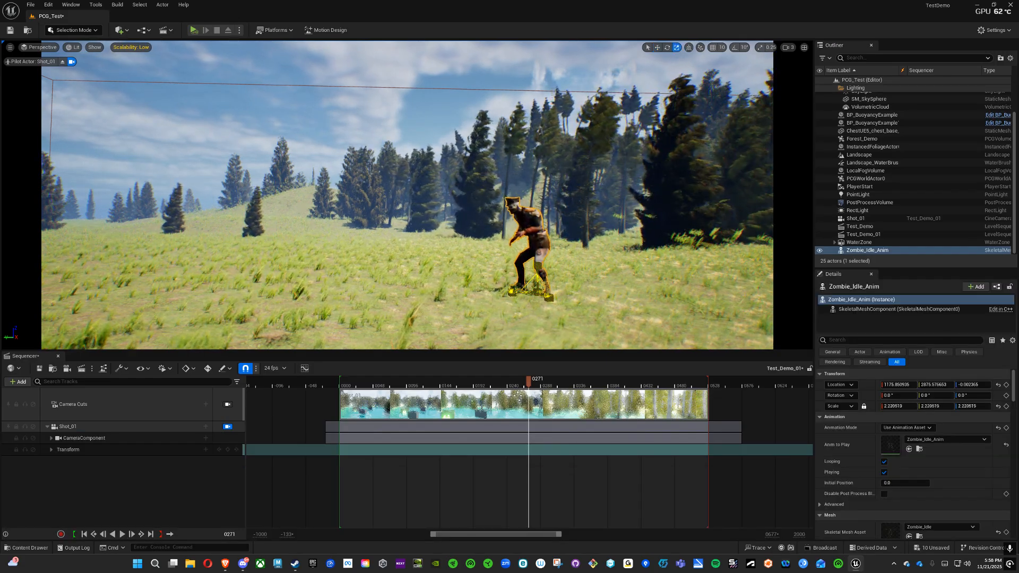
Step: Leave the Shot_01 camera view to inspect the zombie from a free viewpoint, and return to the camera view
left_click(228, 427)
mouse_move(393, 255)
right_mouse_down()
mouse_move(435, 250)
mouse_move(422, 265)
mouse_move(509, 263)
mouse_move(488, 265)
mouse_move(521, 251)
mouse_move(398, 252)
right_mouse_up()
key("w")
key("a")
key("w")
key("s")
key("d")
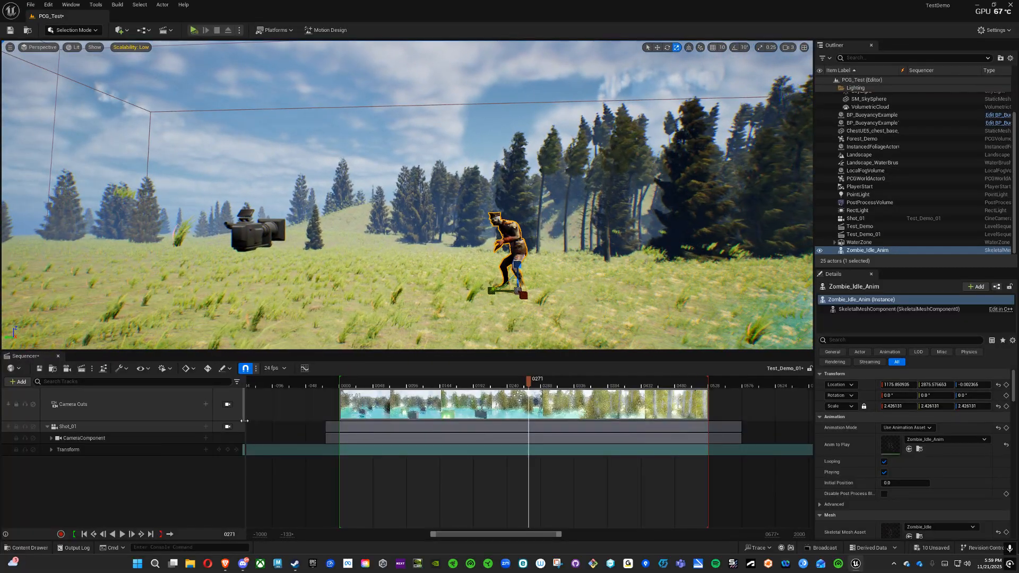
left_click(228, 426)
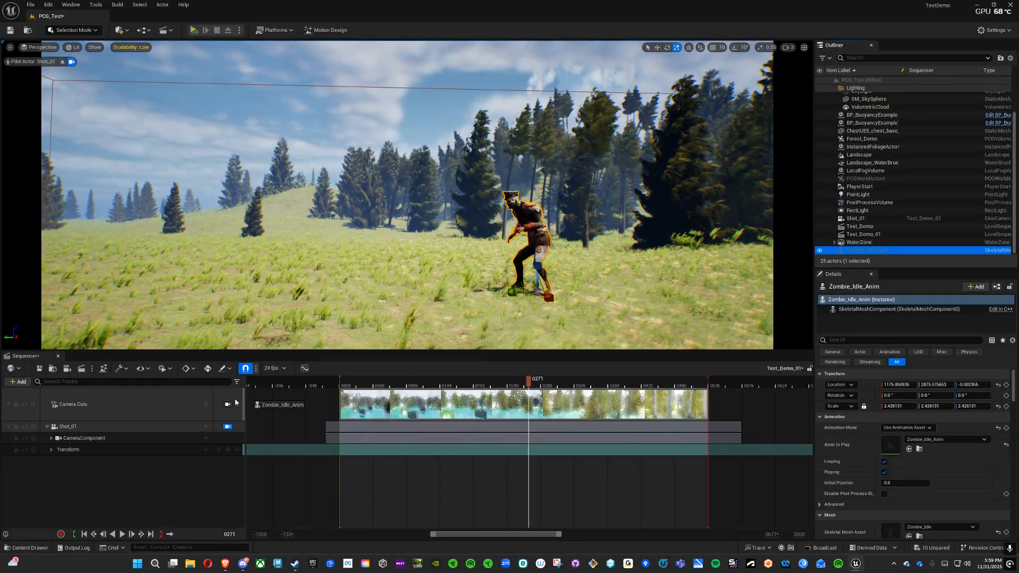
Step: Add the Zombie_Idle_Anim actor to the sequence and assign the Zombie_Idle_Anim animation to its Animation track
left_click_drag(78, 494, 79, 494)
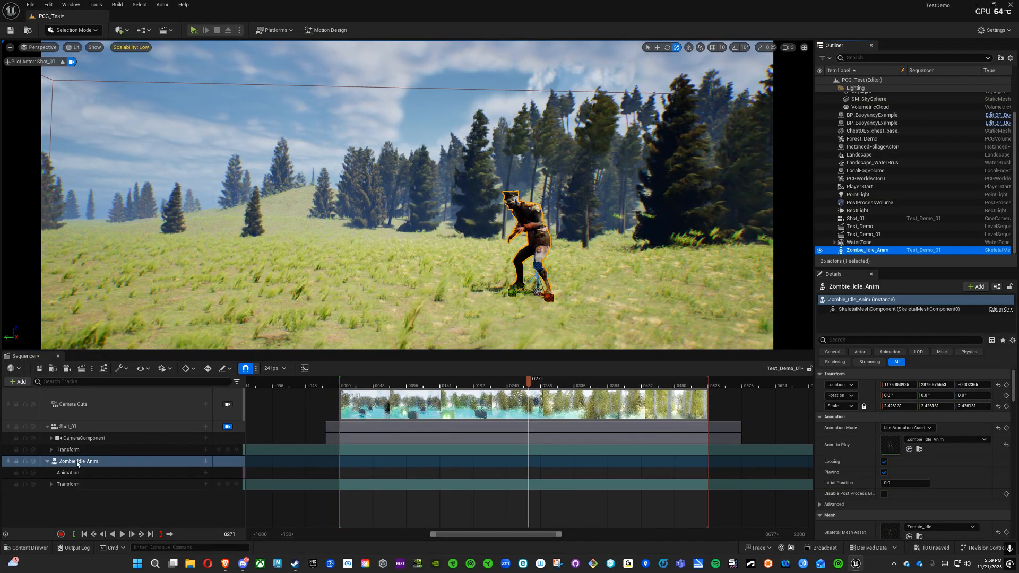
left_click(47, 426)
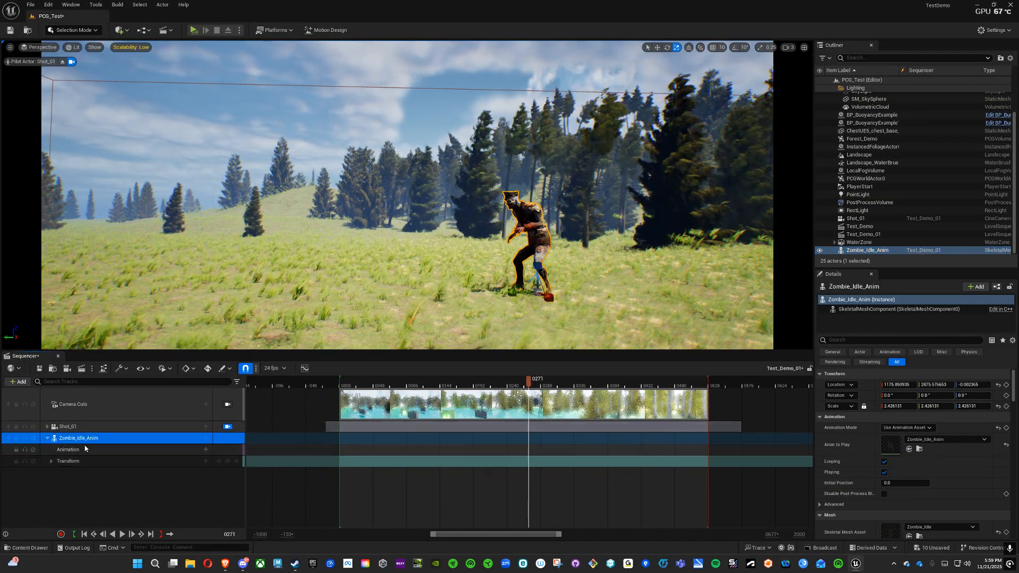
left_click(206, 450)
left_click(255, 371)
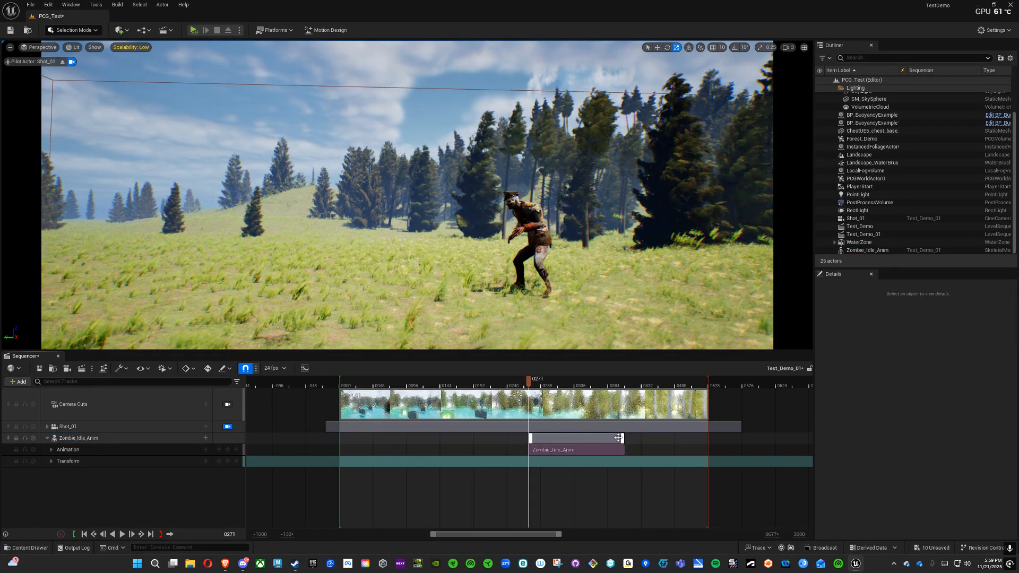
Step: Shift the idle animation section to begin just before frame 0, extend it past the sequence's end, and play the sequence from the start
left_click_drag(618, 438, 368, 442)
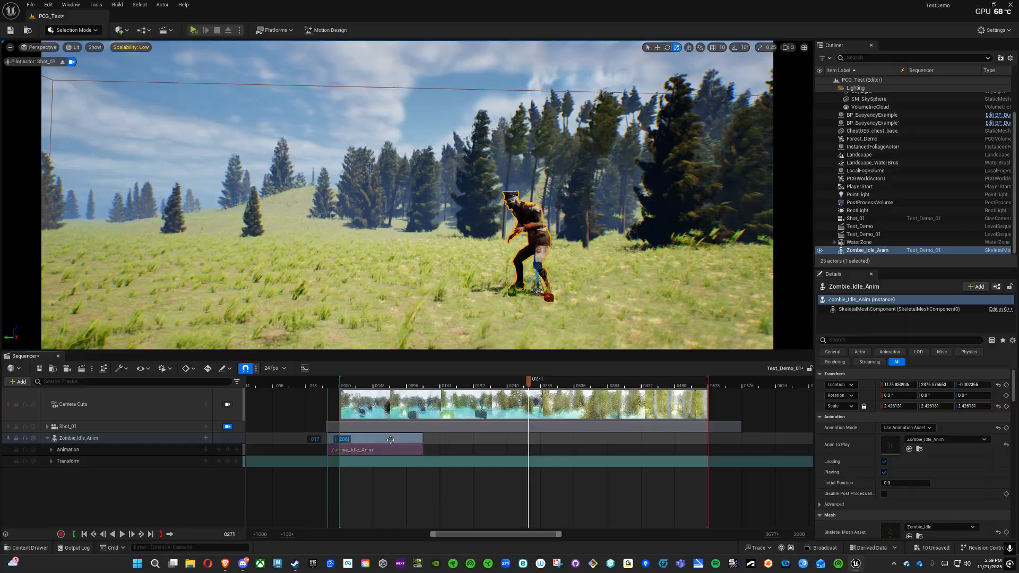
left_click_drag(571, 437, 740, 438)
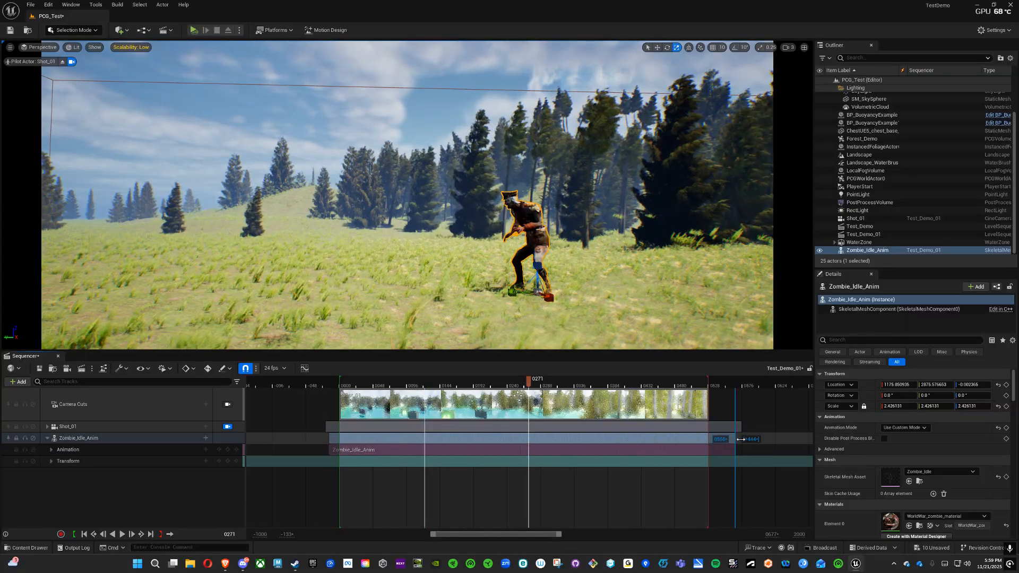
left_click(85, 534)
left_click(122, 534)
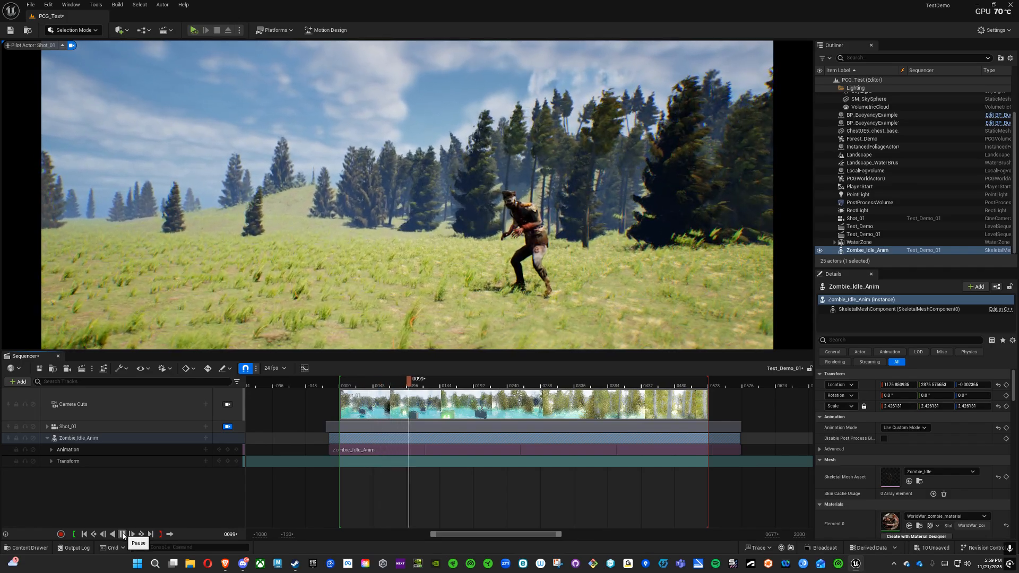
left_click(122, 535)
left_click(50, 460)
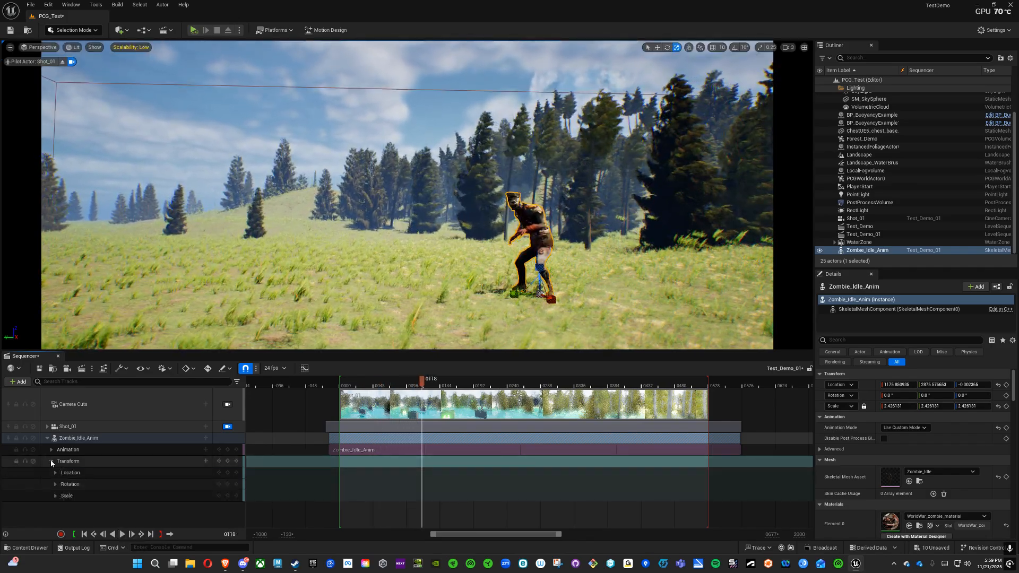
left_click(51, 461)
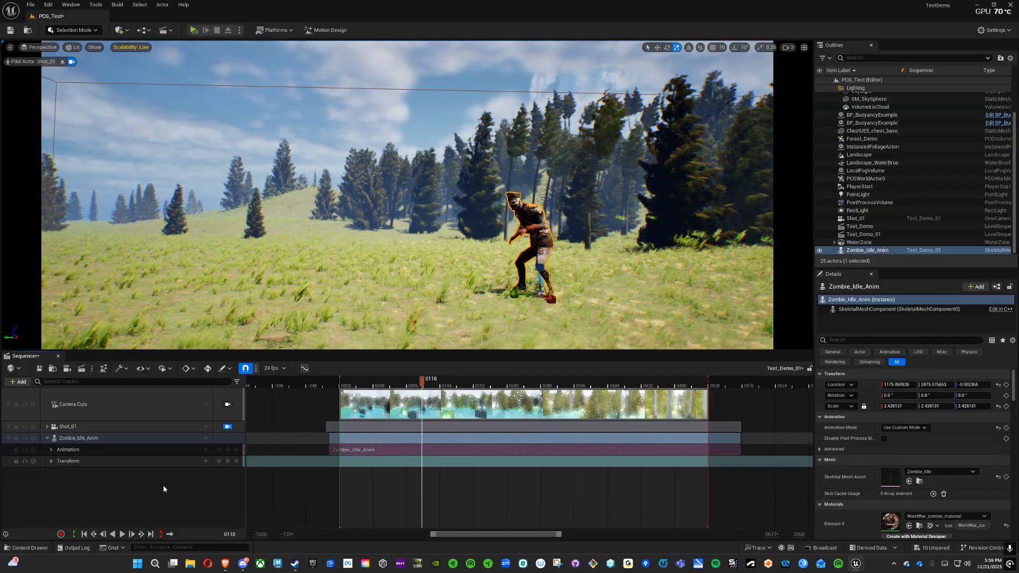
Step: Switch to Mixamo in the browser and apply the zombie Walking animation with In Place enabled
mouse_move(225, 564)
left_click(290, 529)
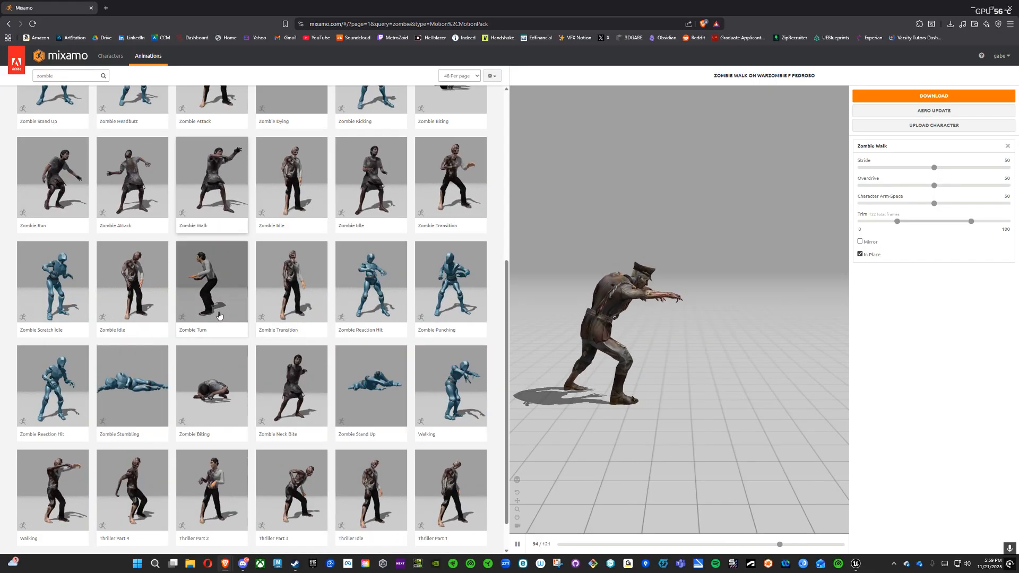
left_click(52, 496)
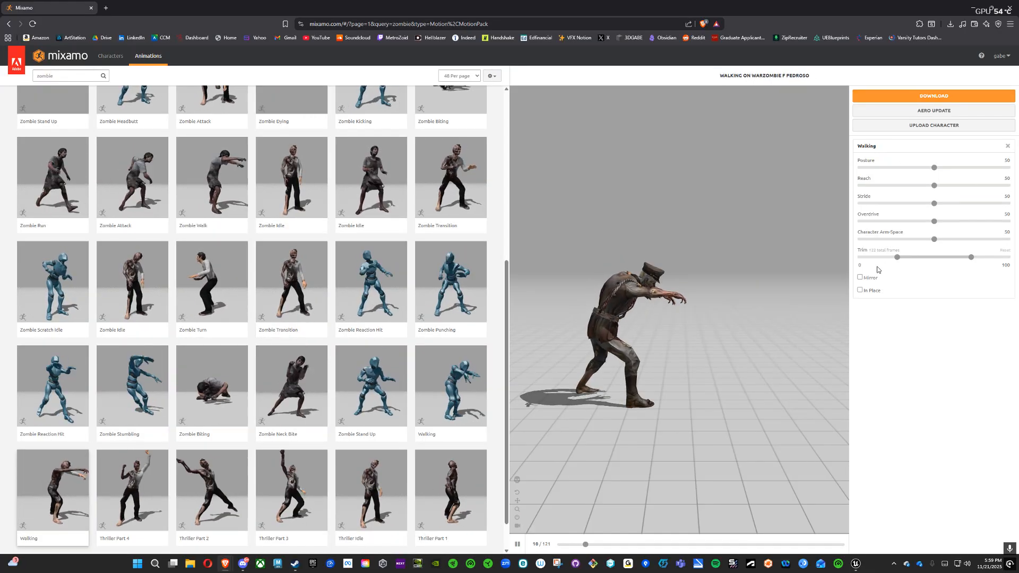
left_click(860, 290)
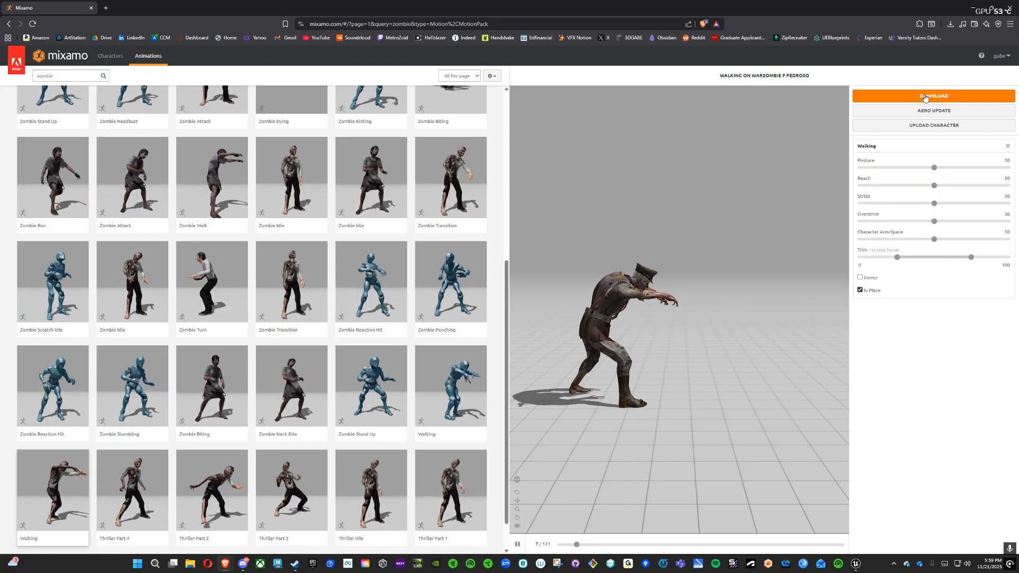
Step: Download the Walking animation in FBX Binary format without skin
left_click(934, 95)
left_click(547, 130)
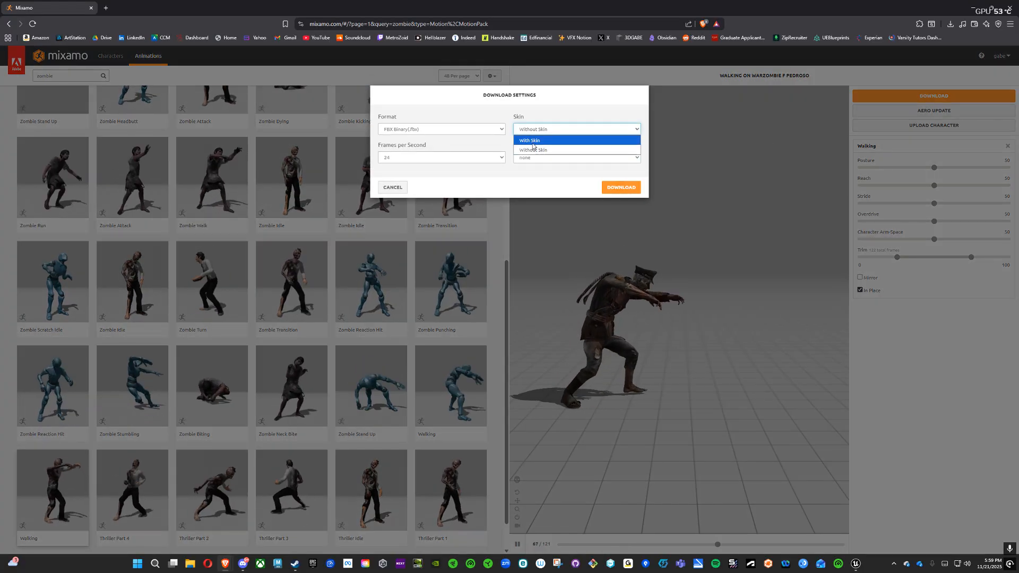
left_click(528, 151)
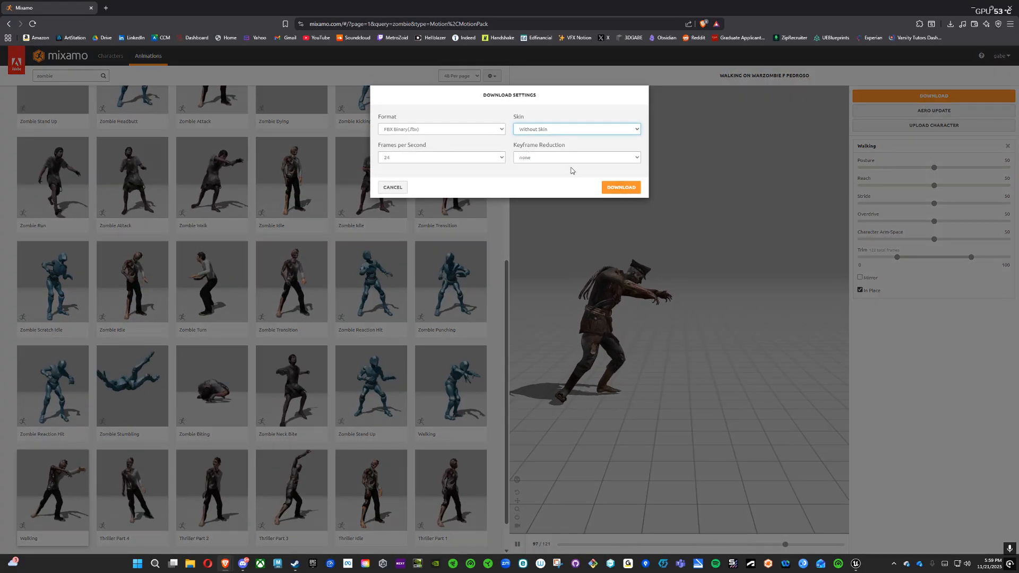
left_click(619, 187)
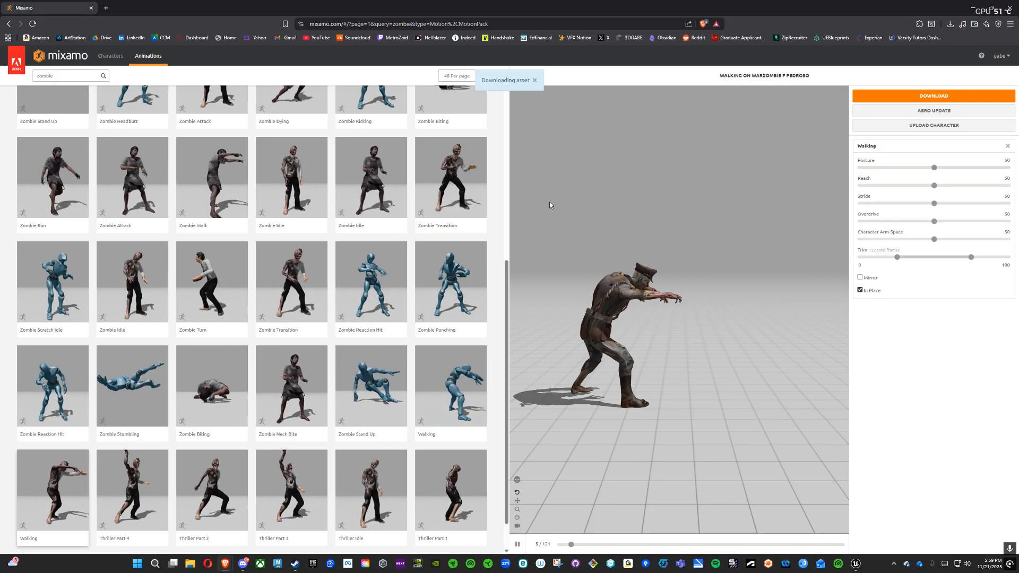
Step: Create a folder named Walking inside the desktop's Mixamo_Character folder and save the Walking FBX file there
left_click(34, 119)
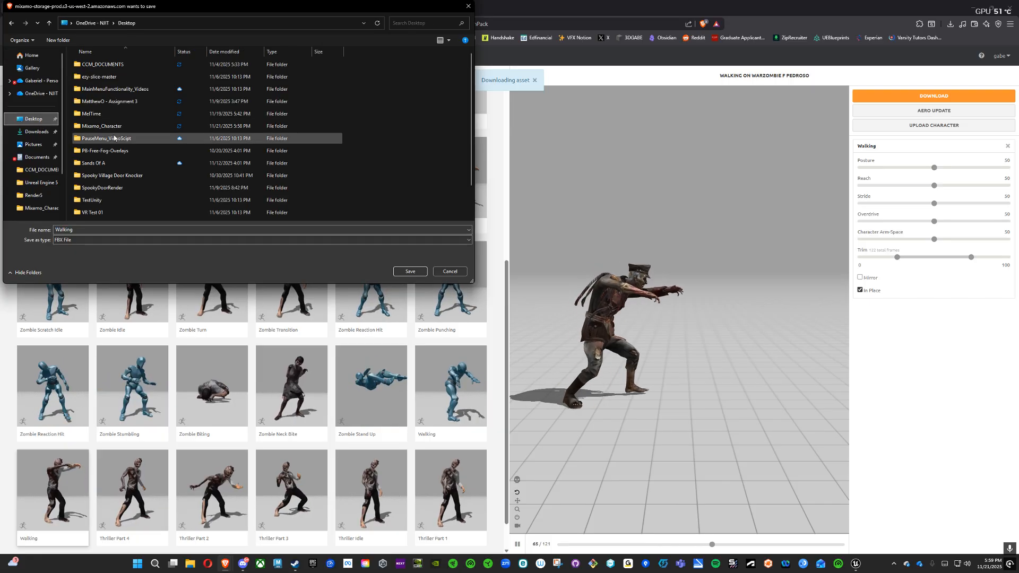
double_click(101, 126)
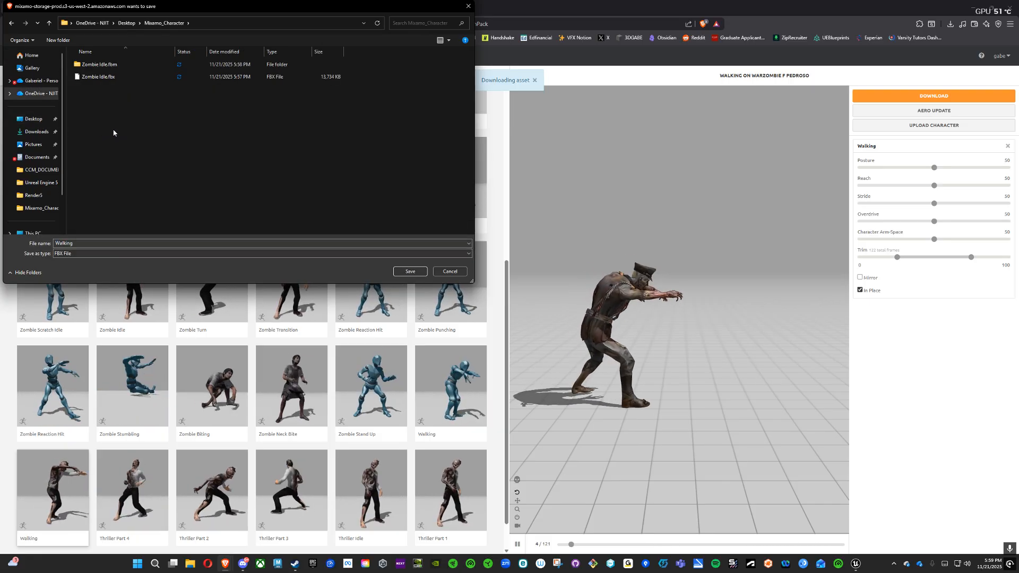
right_click(114, 131)
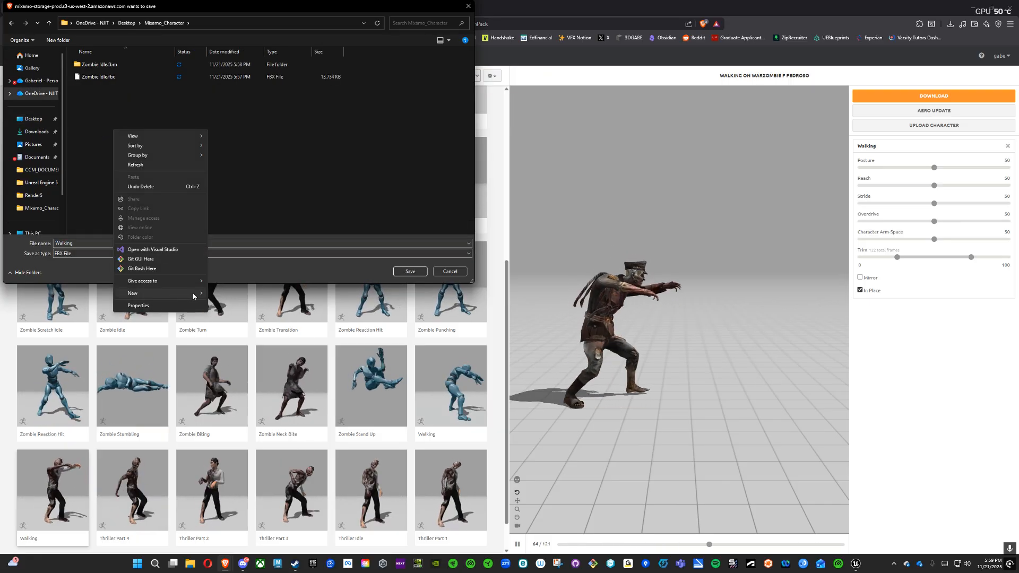
left_click(223, 291)
type("W")
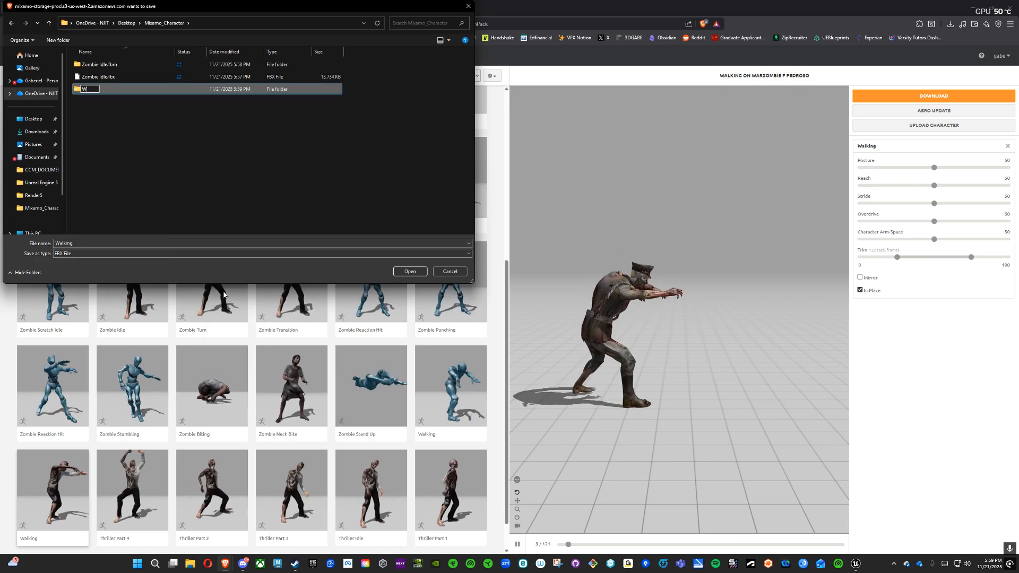
type("alking")
key("Return")
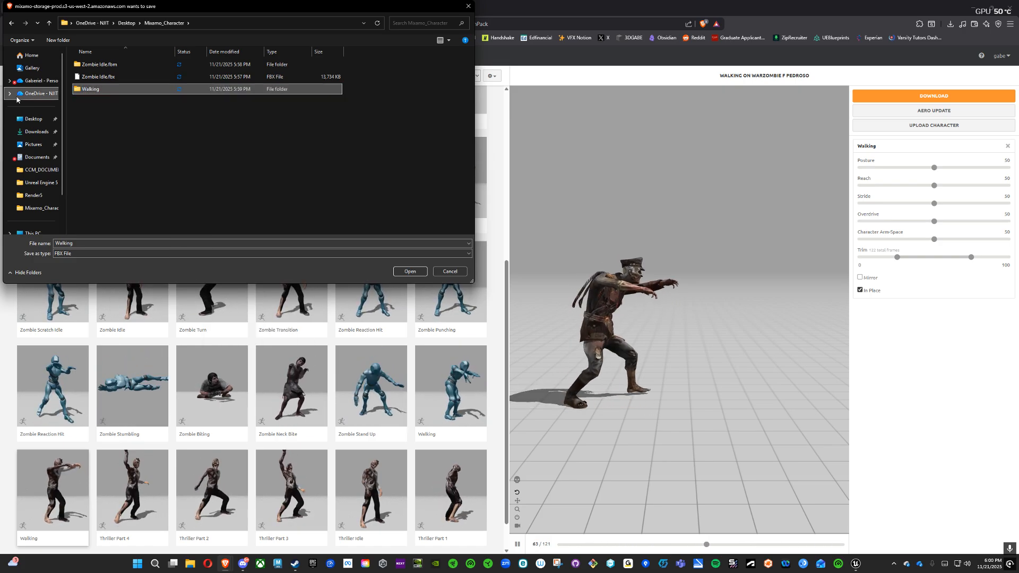
double_click(102, 90)
left_click(410, 271)
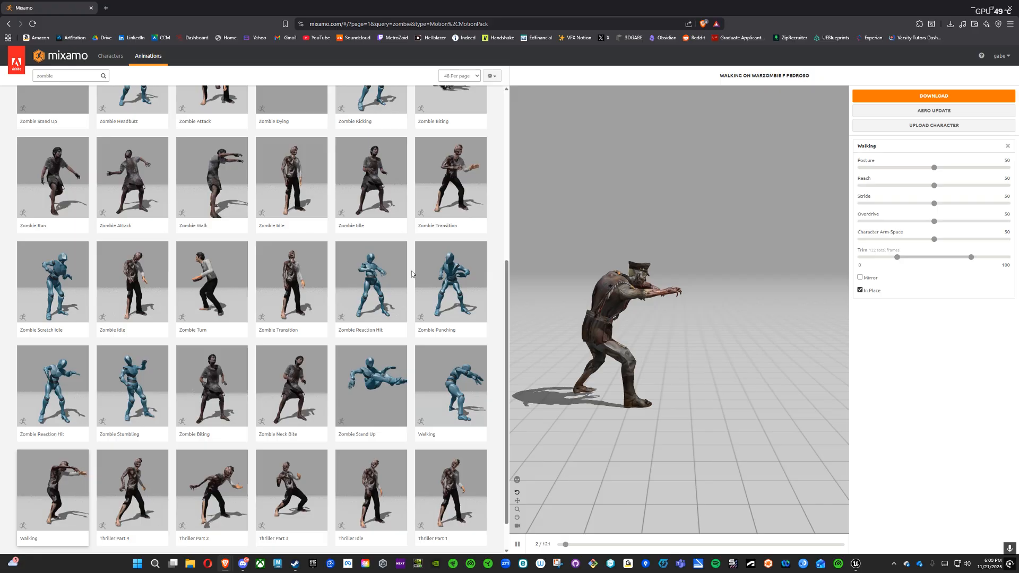
Step: Switch to Unreal Engine and import Walking.fbx from the desktop's Walking folder into the project's Mixamo_Character folder, using the zombie idle skeleton
left_click(855, 565)
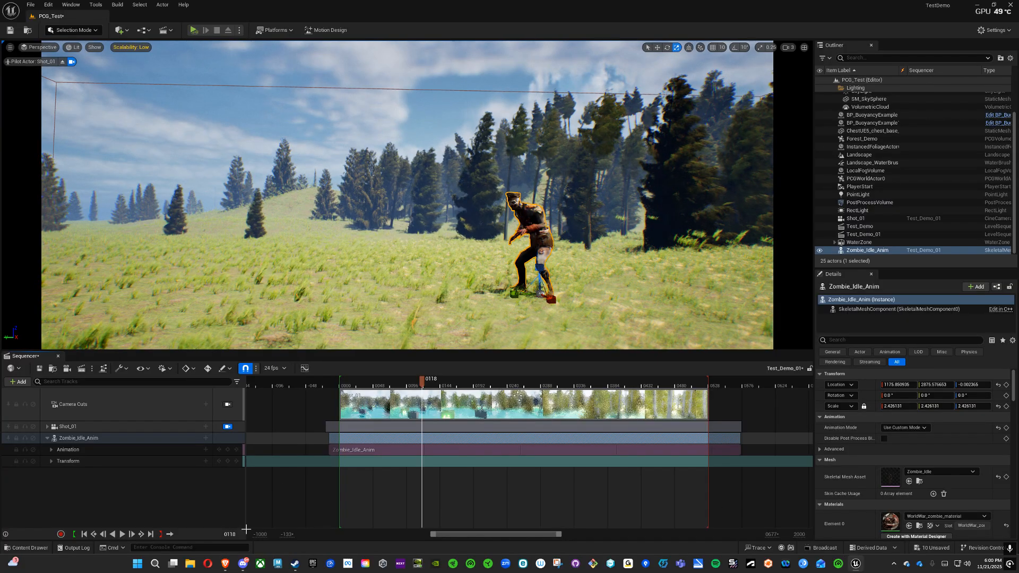
left_click(31, 548)
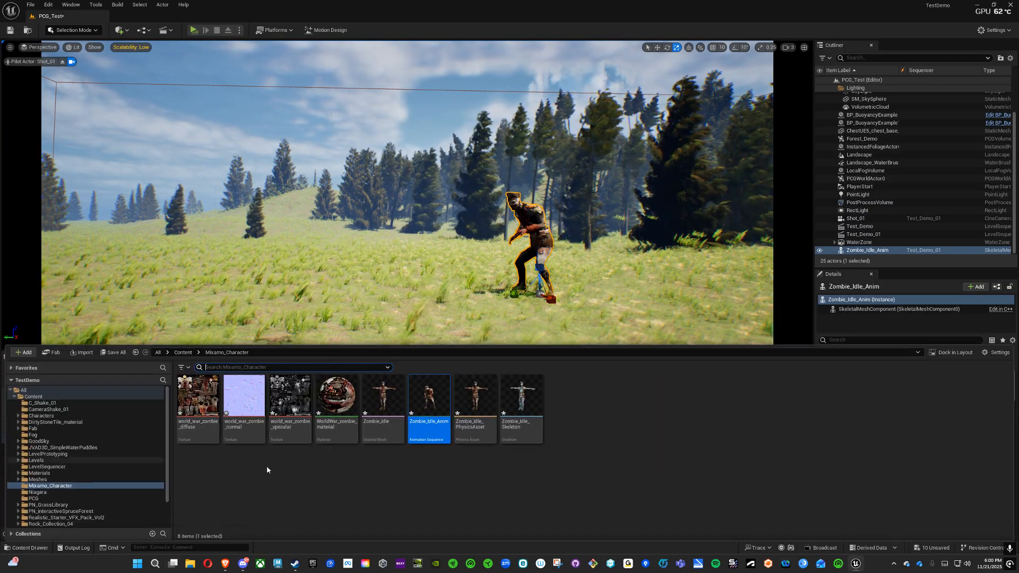
left_click(54, 487)
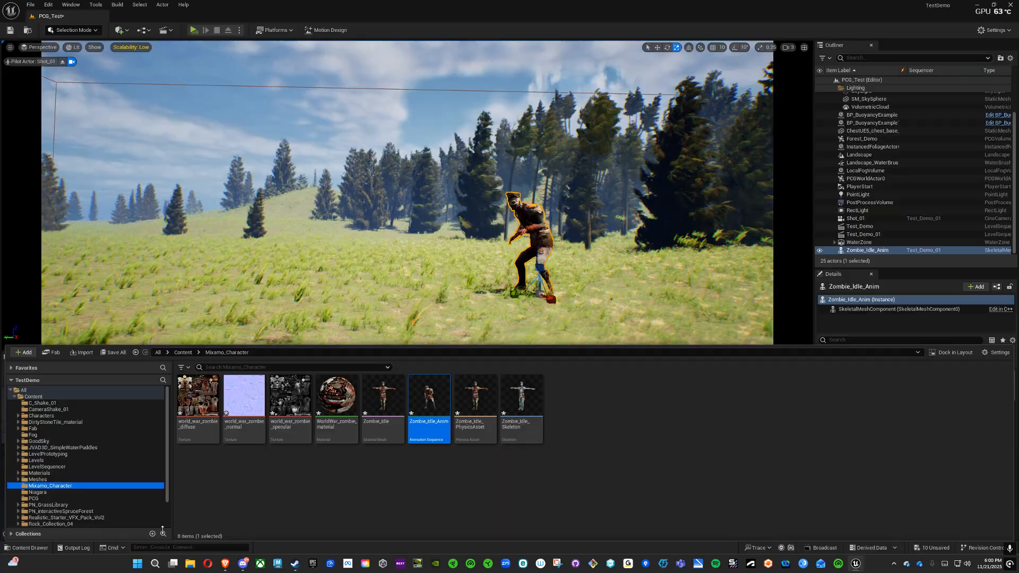
left_click(190, 563)
left_click_drag(261, 70, 629, 49)
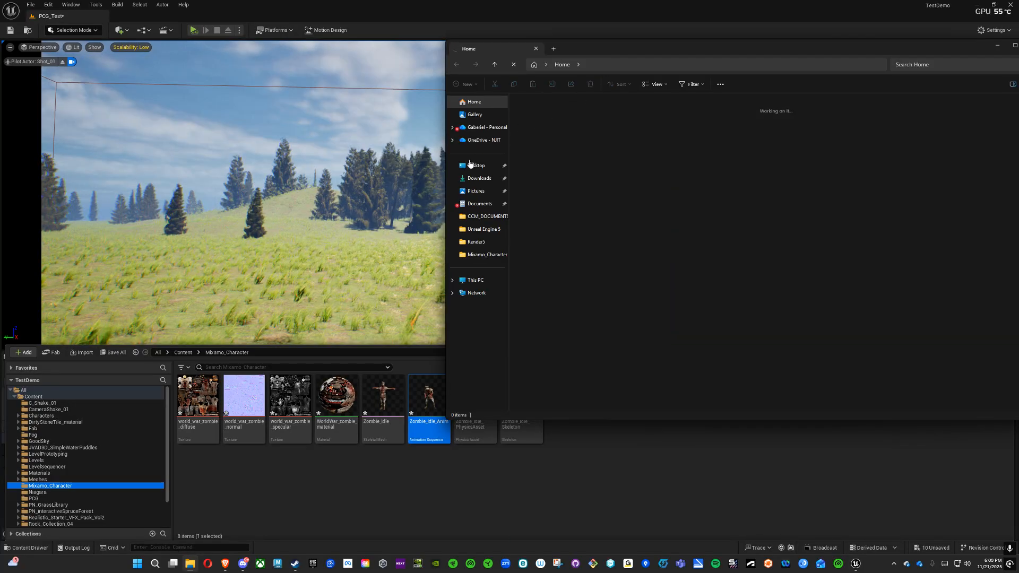
left_click(475, 165)
double_click(555, 174)
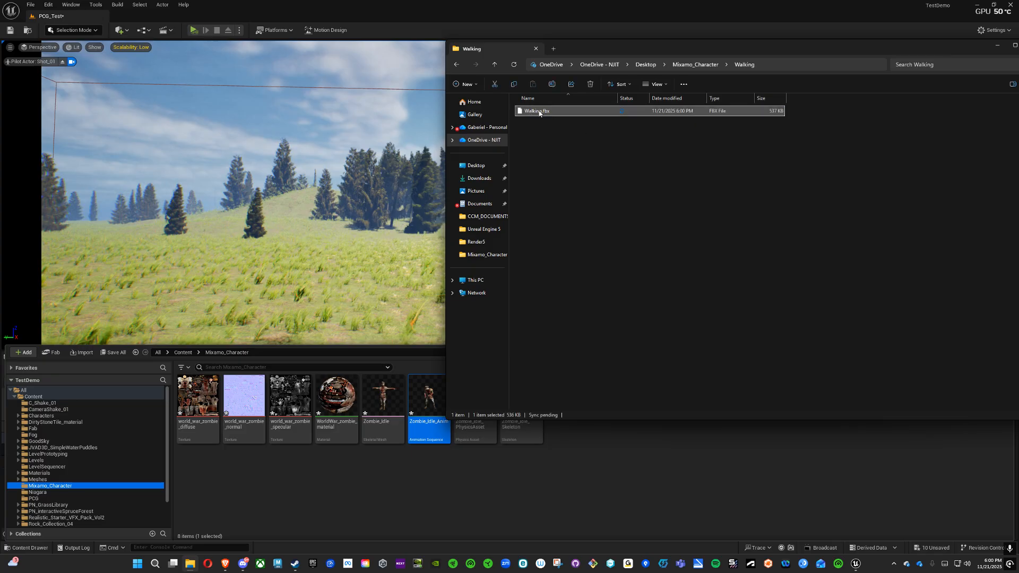
left_click(997, 47)
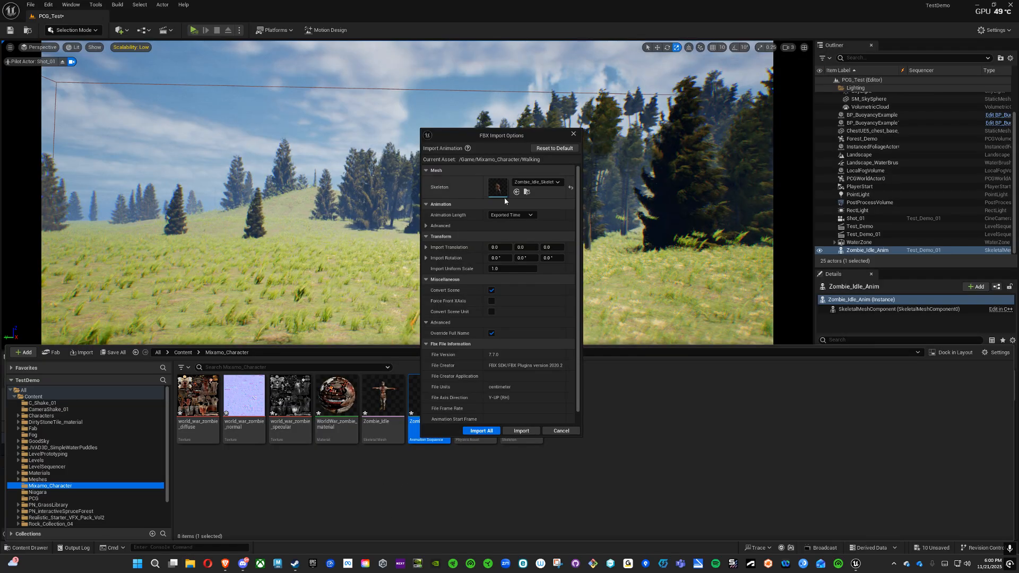
left_click(481, 431)
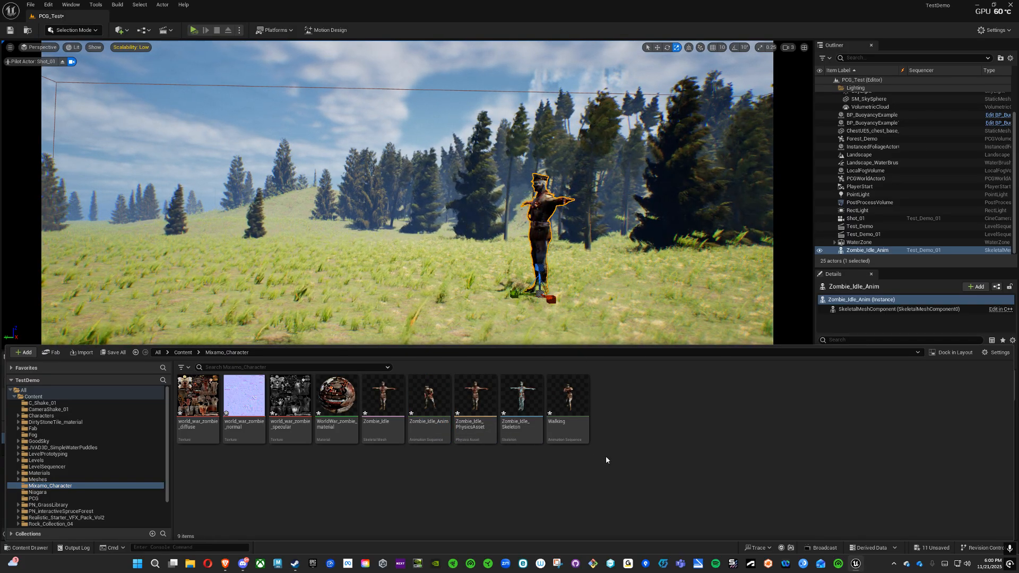
Step: Add the Walking animation to the Zombie_Idle_Anim actor's Animation track at frame 118 of the level sequence
left_click(466, 313)
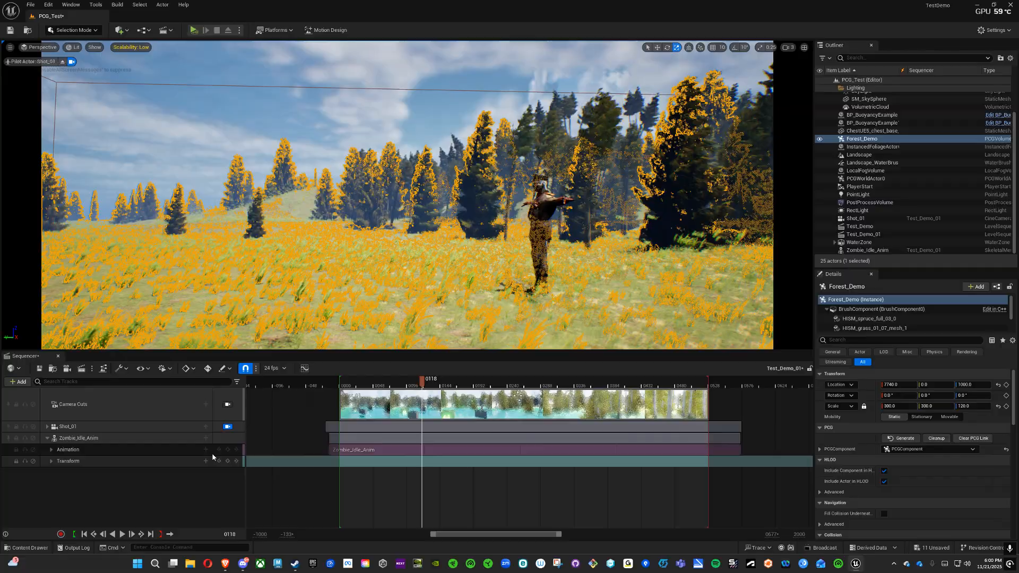
left_click(144, 451)
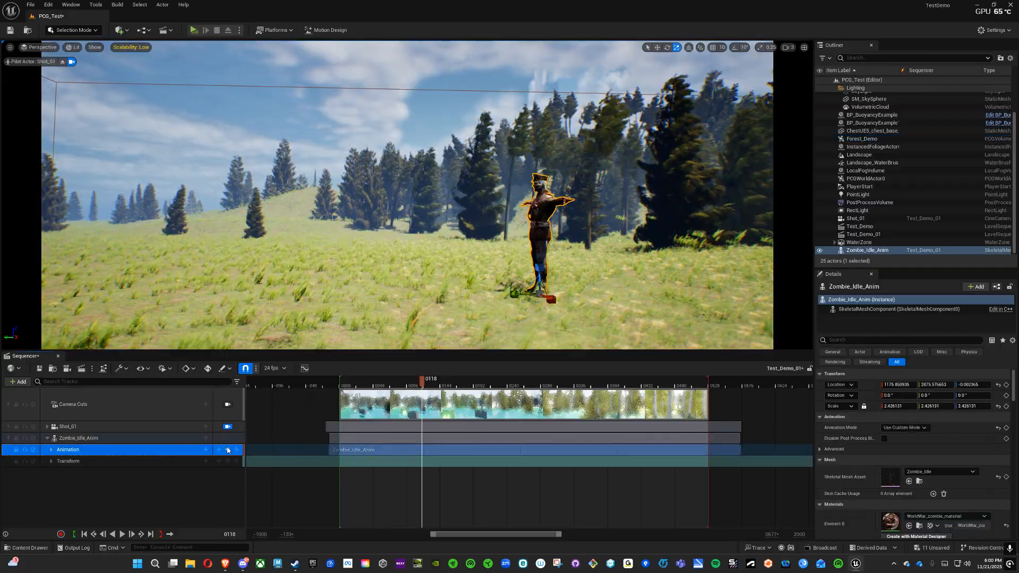
left_click(205, 450)
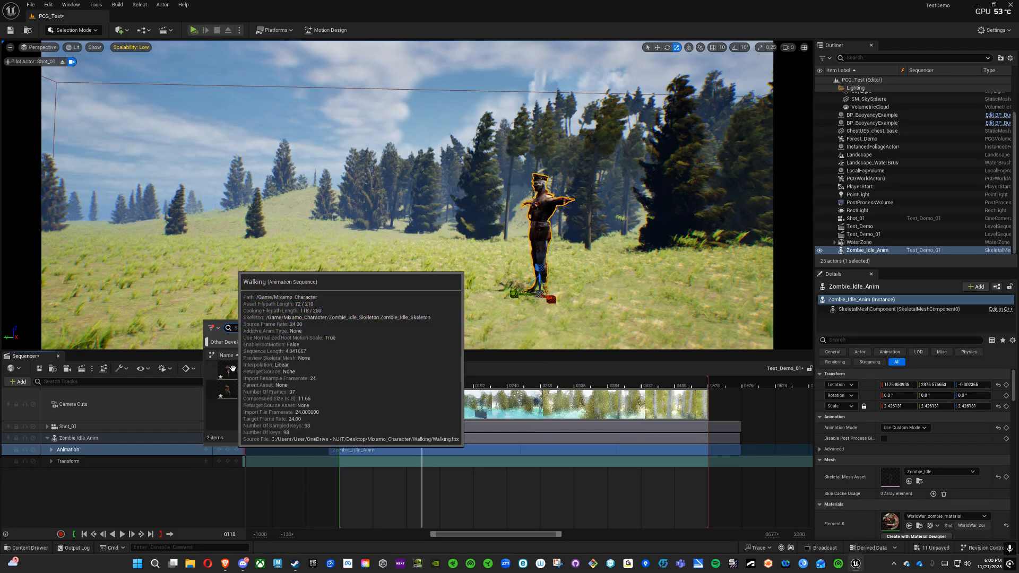
left_click(245, 368)
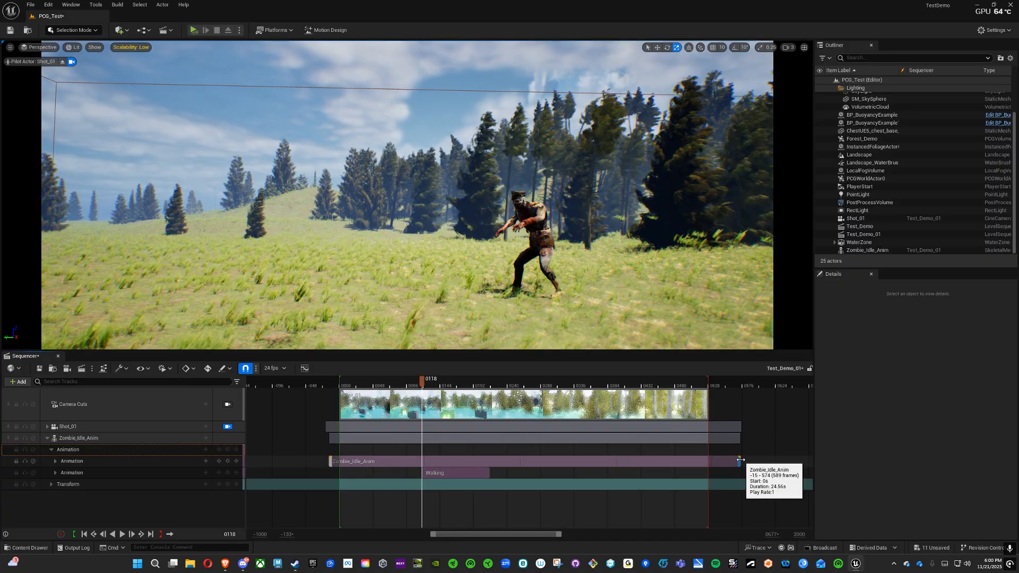
Step: Trim the end of the Zombie_Idle_Anim section back to frame 118 and play the change from idle to Walking
left_click_drag(740, 460, 408, 453)
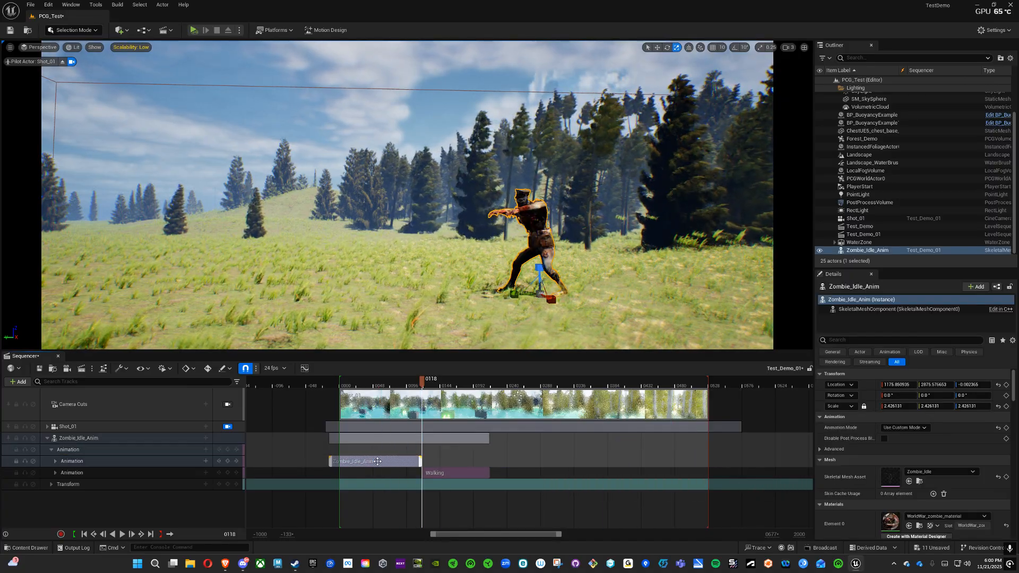
left_click(450, 474)
left_click(405, 386)
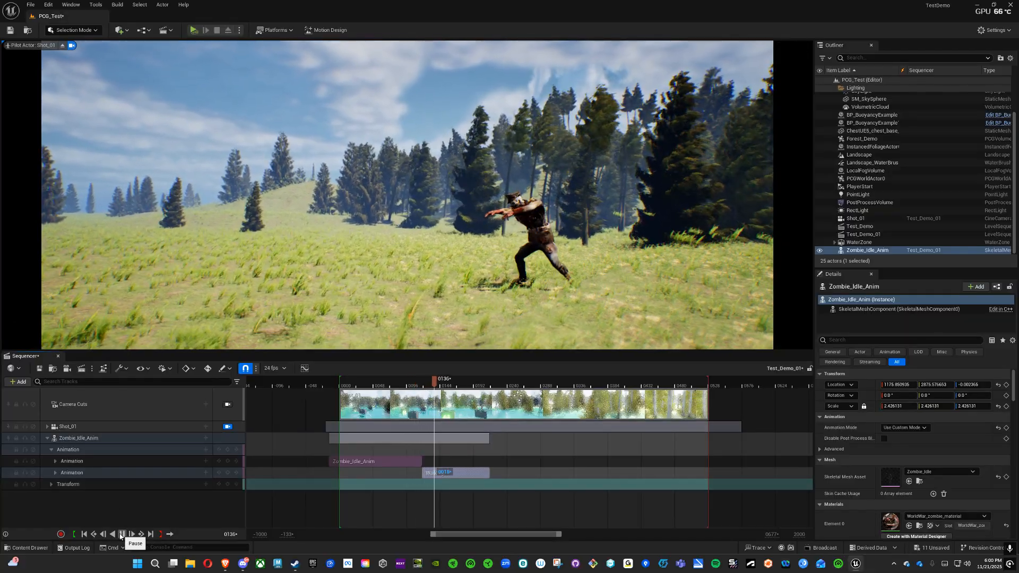
left_click(123, 535)
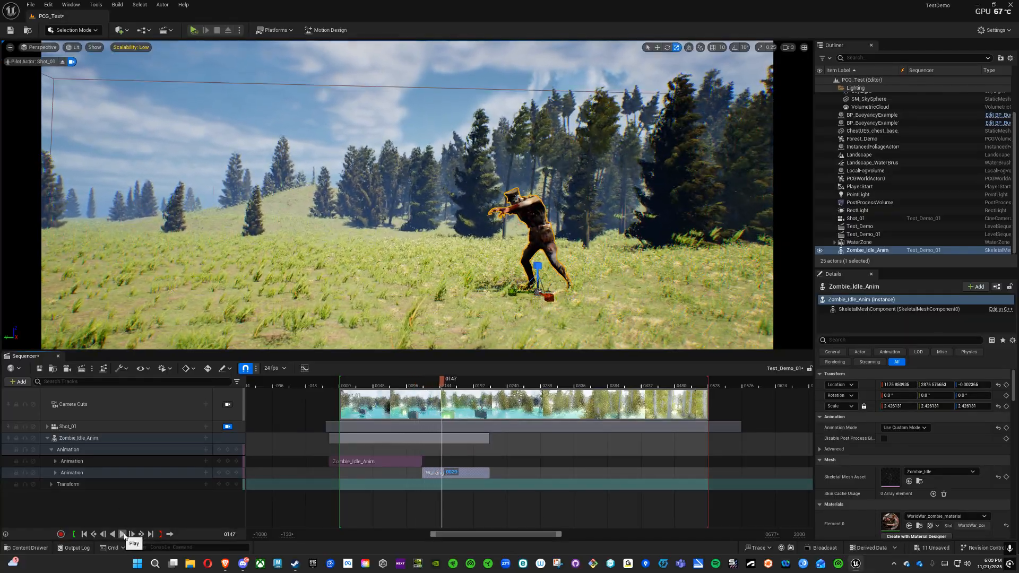
Step: Move the Walking section onto the same animation row as the idle section and play the sequence from frame 96
left_click(55, 474)
left_click(55, 462)
left_click_drag(436, 487, 406, 395)
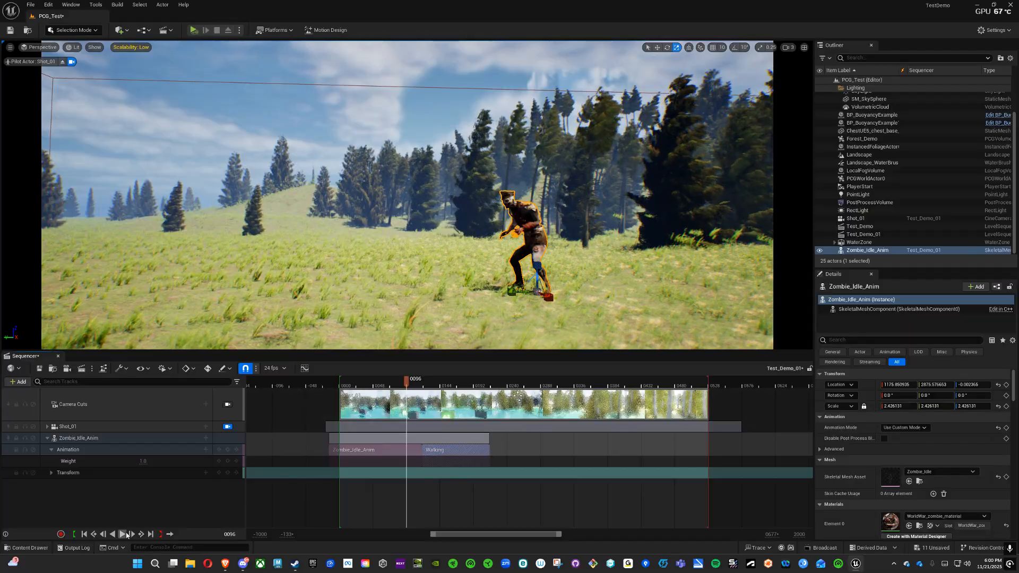
left_click(123, 534)
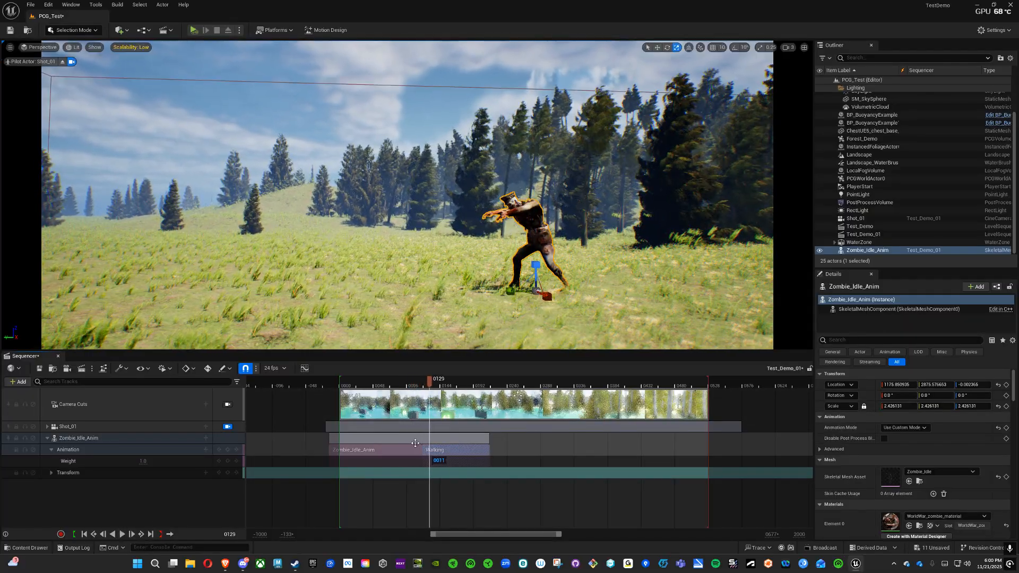
Step: Shift the Walking section earlier to start at frame 87, overlapping the idle section's end to blend them, and play the transition
left_click_drag(450, 449, 428, 457)
left_click_drag(557, 533, 492, 534)
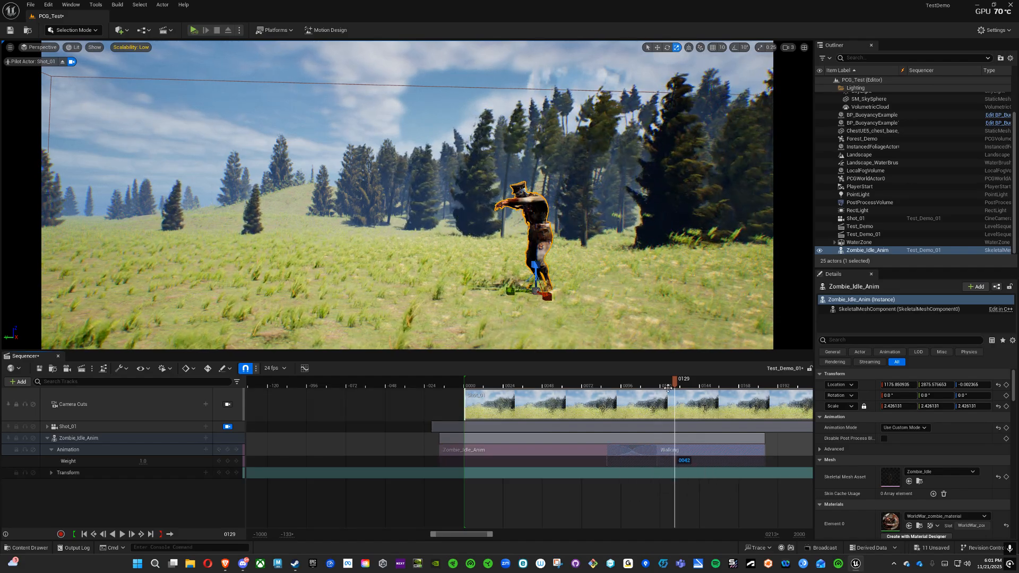
left_click_drag(668, 388, 594, 386)
left_click(122, 533)
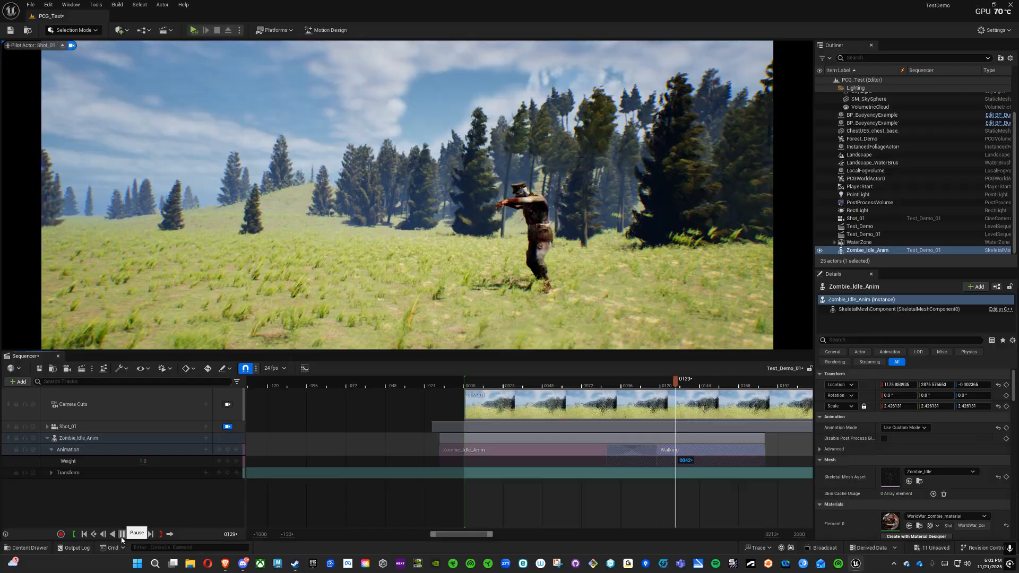
left_click(122, 534)
Step: Adjust the idle section's ease-out and the Walking section's ease-in to smooth the blend, and play the transition from frame 63
left_click_drag(692, 390, 575, 387)
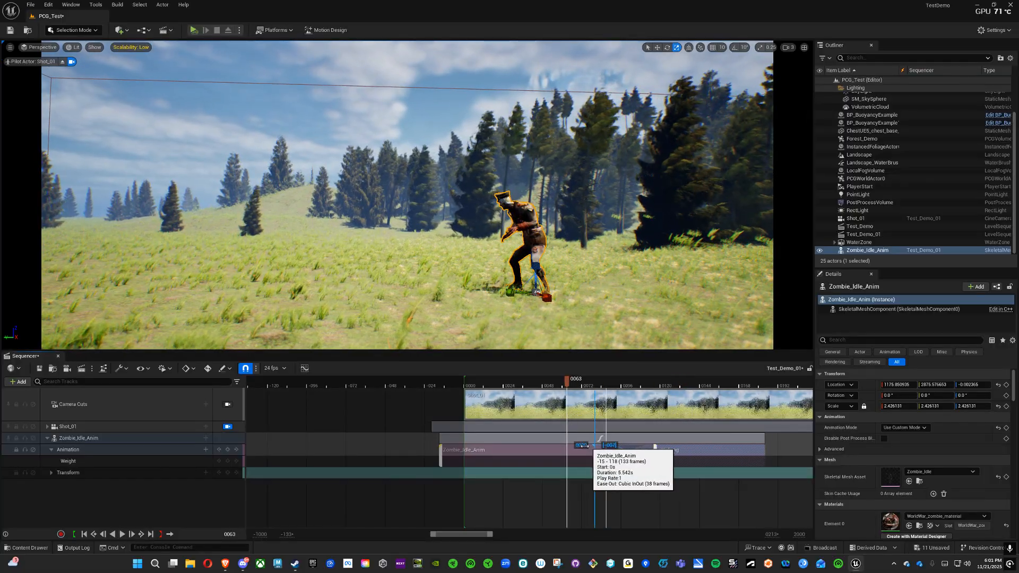
left_click_drag(584, 445, 559, 446)
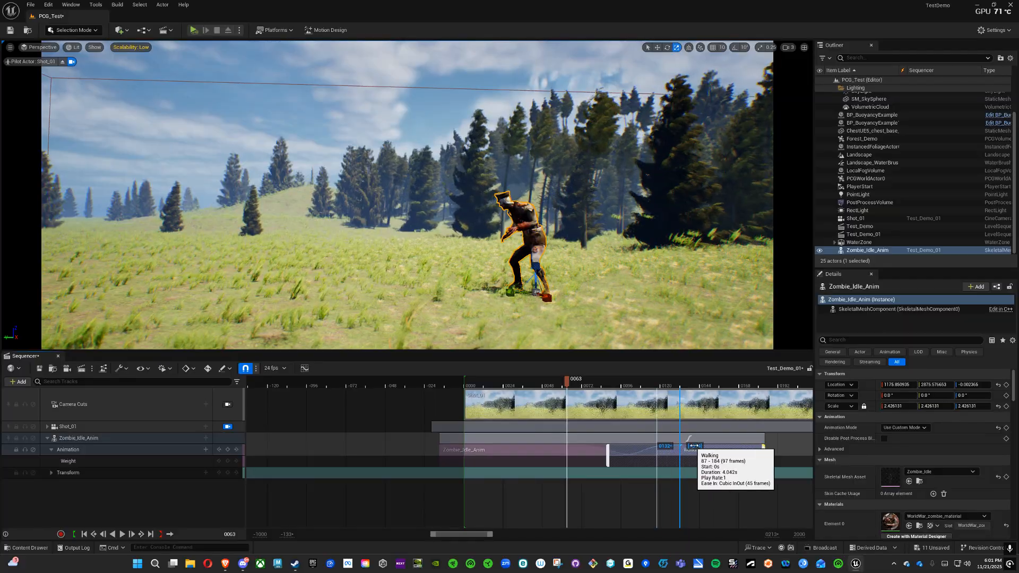
left_click(122, 536)
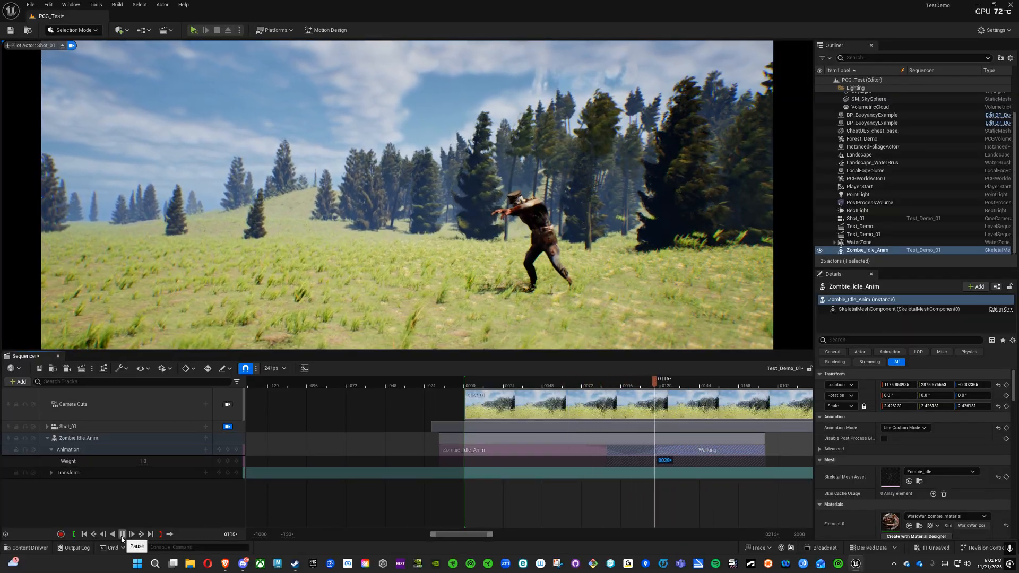
left_click(121, 534)
Step: Expand the zombie's Transform track and key its location, rotation and scale at frame 84
left_click_drag(491, 534, 533, 537)
left_click_drag(484, 383, 460, 403)
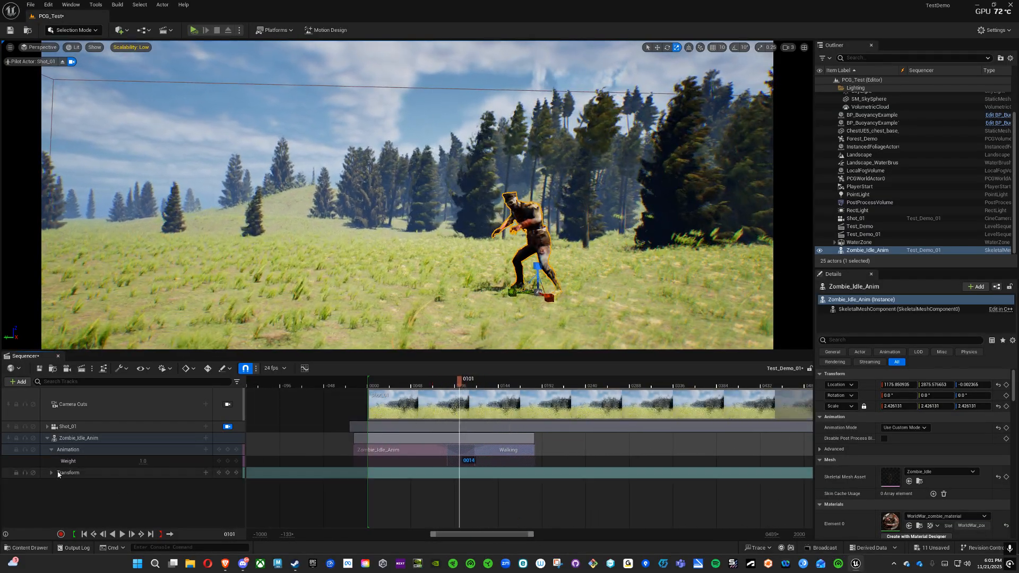
left_click(52, 473)
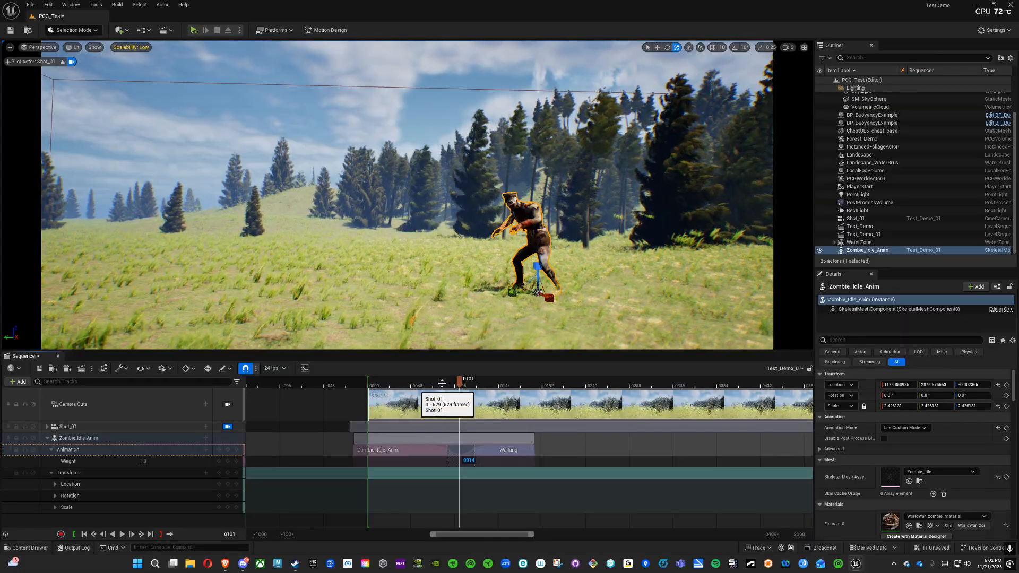
left_click_drag(465, 378, 444, 380)
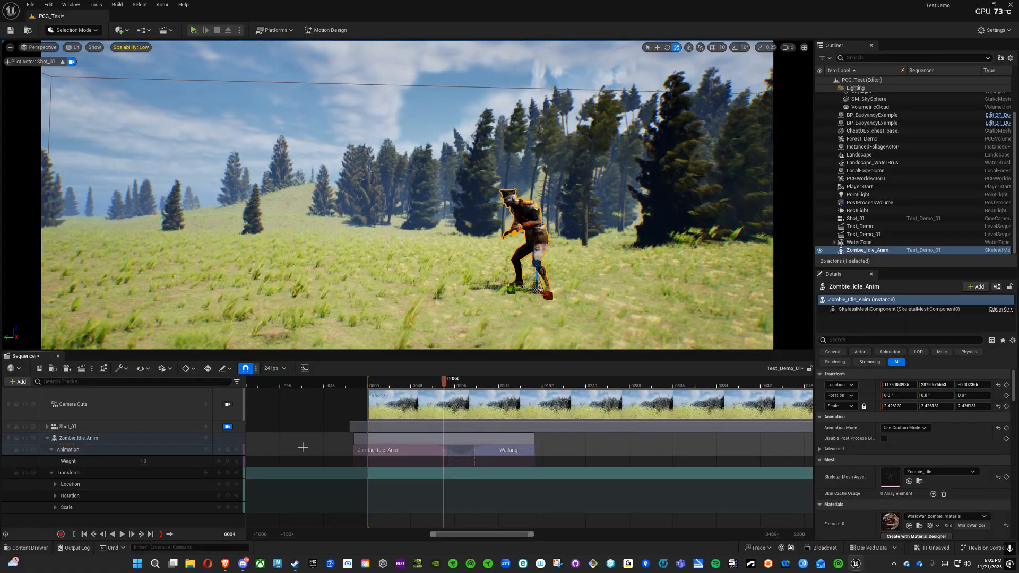
left_click(228, 472)
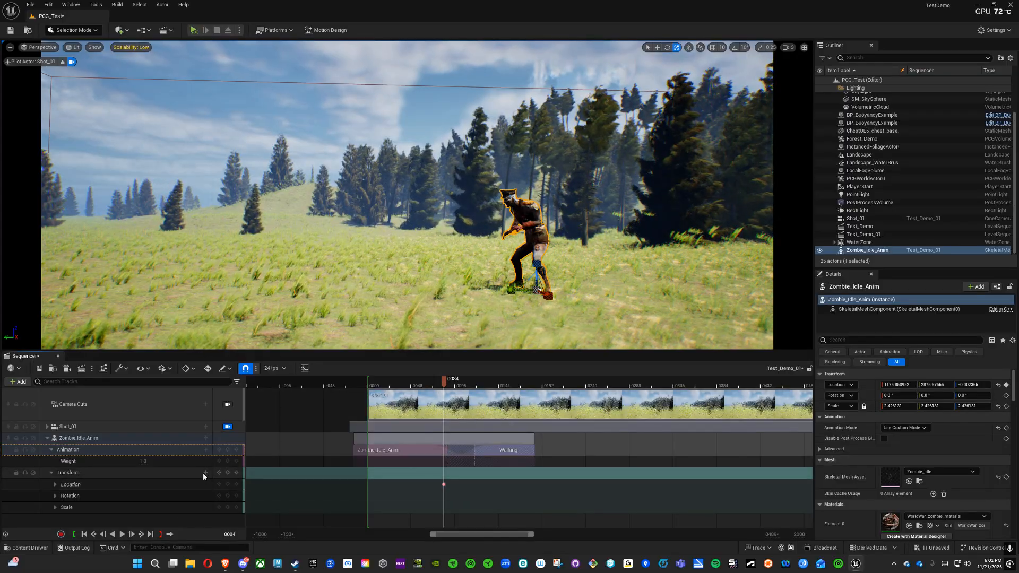
key("ctrl+z")
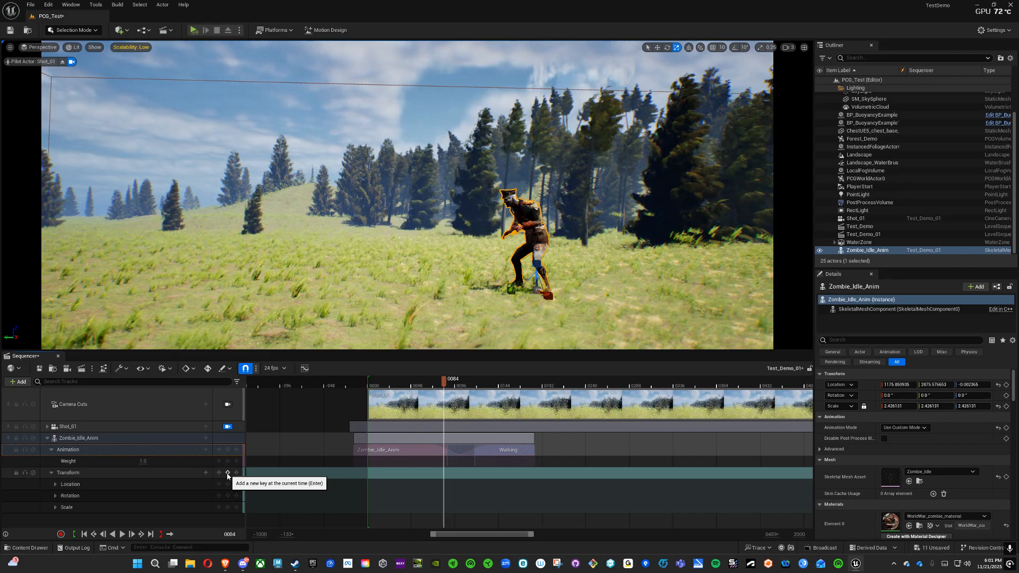
Step: At frame 192, move the zombie forward across the grass, key its full transform, and play the movement
left_click_drag(444, 384, 542, 393)
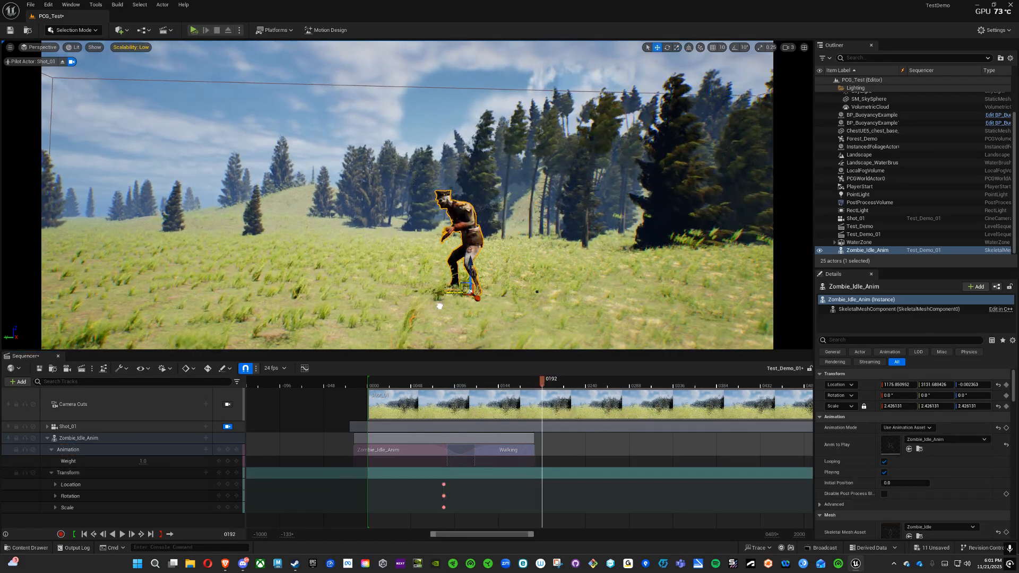
left_click(227, 473)
left_click(429, 385)
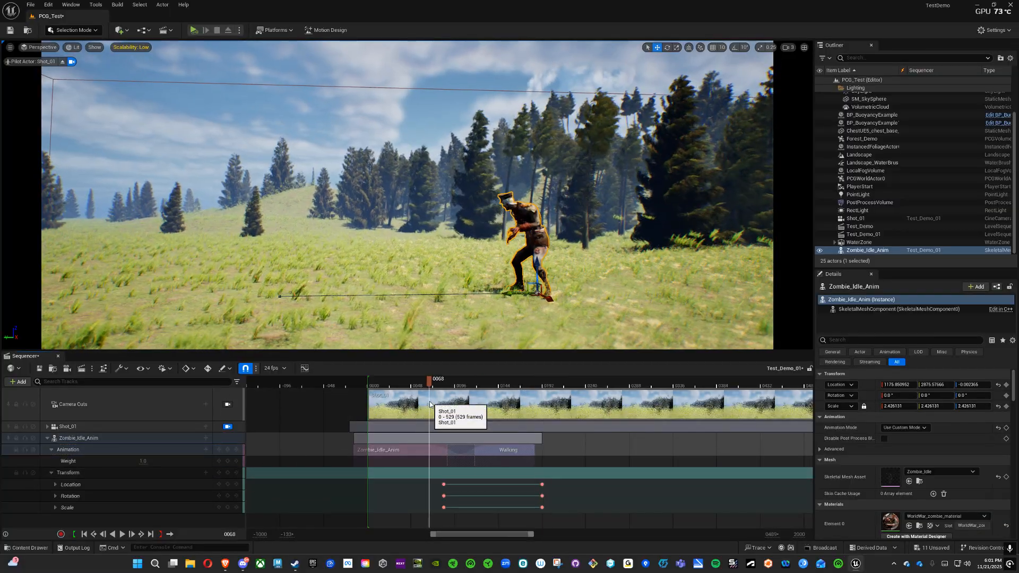
left_click(123, 534)
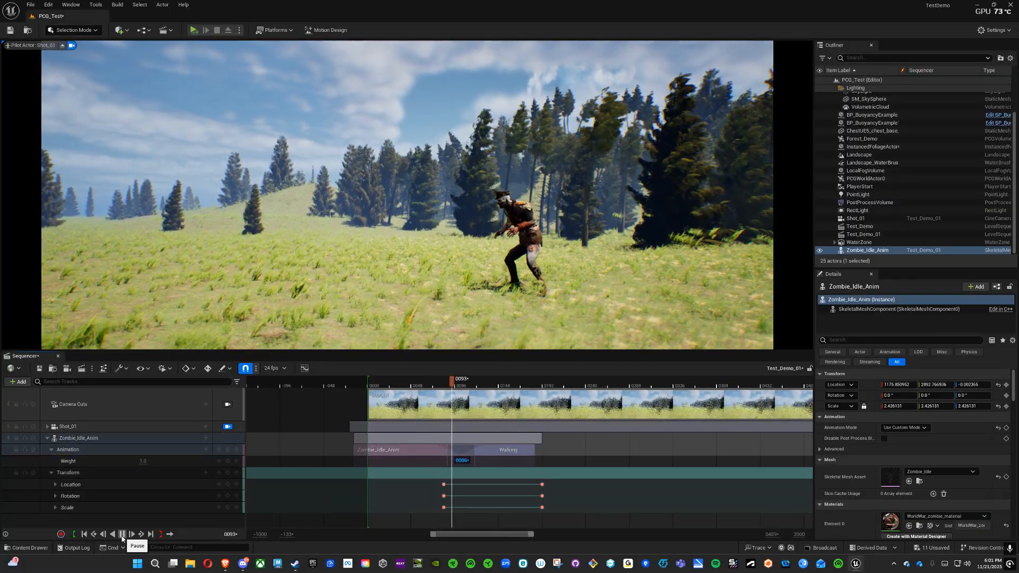
left_click(122, 534)
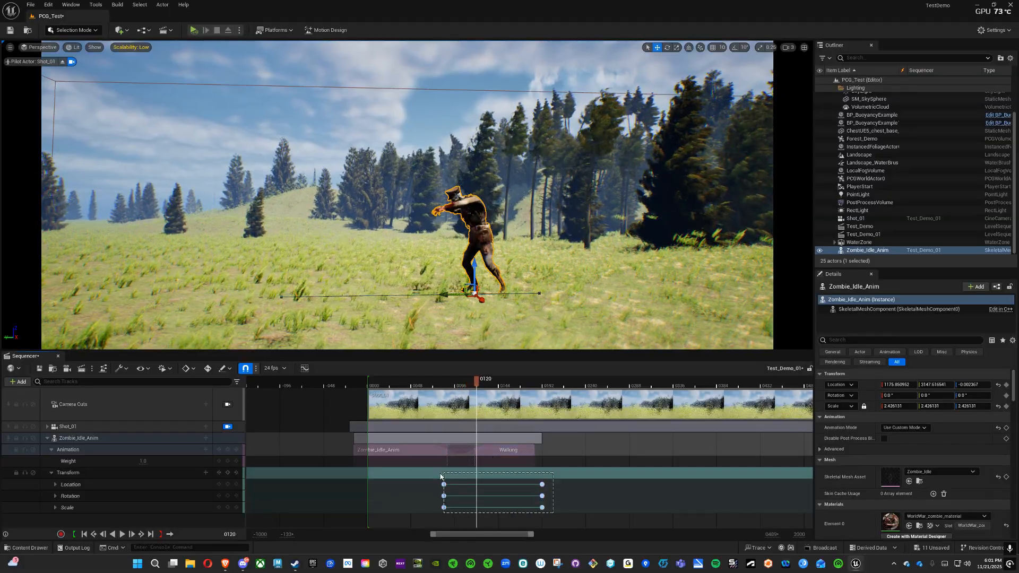
Step: Shift the zombie's starting transform keys to about frame 96 and its ending keys to about frame 245, and play the walk
left_click_drag(441, 476, 450, 485)
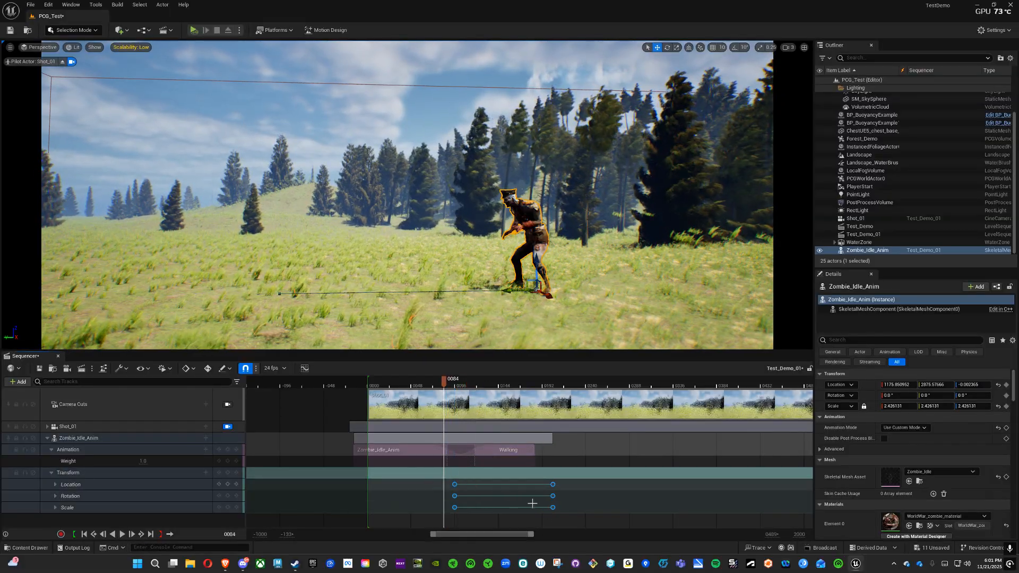
left_click(566, 518)
left_click_drag(566, 518, 602, 484)
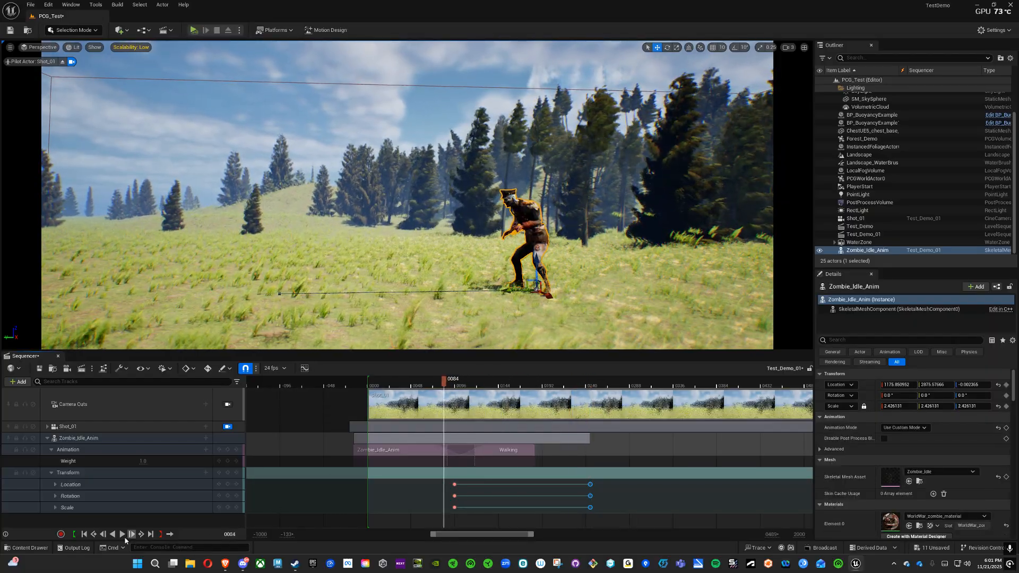
left_click(124, 537)
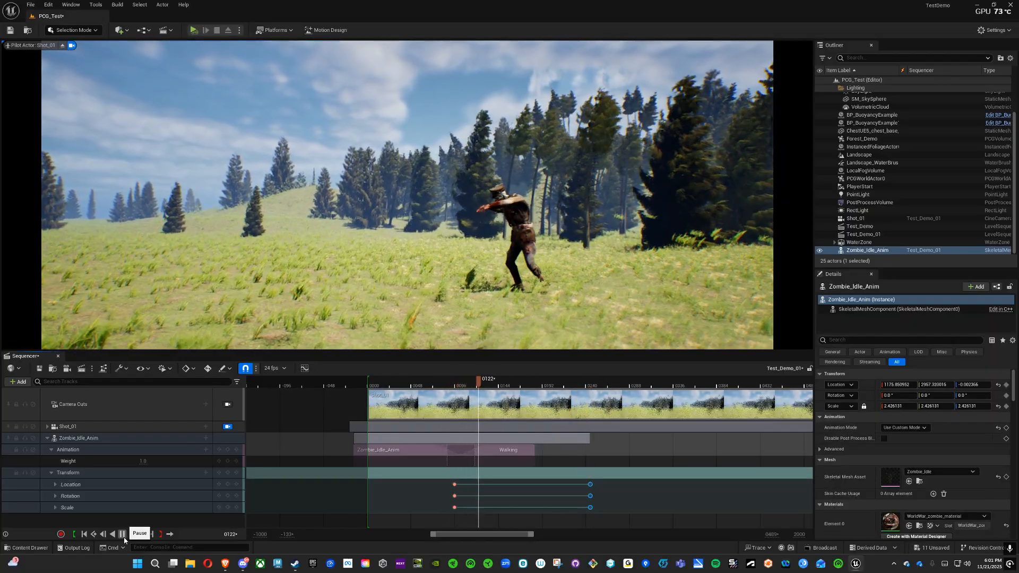
left_click(124, 536)
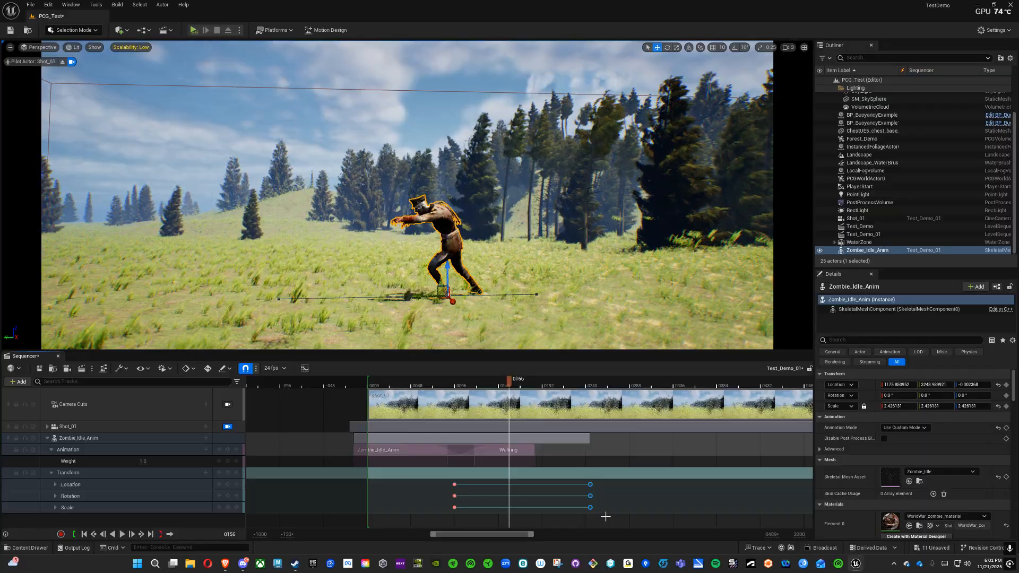
Step: Move the zombie's ending transform keys to frame 315 to slow its forward movement, and play the walk
left_click_drag(590, 496, 654, 496)
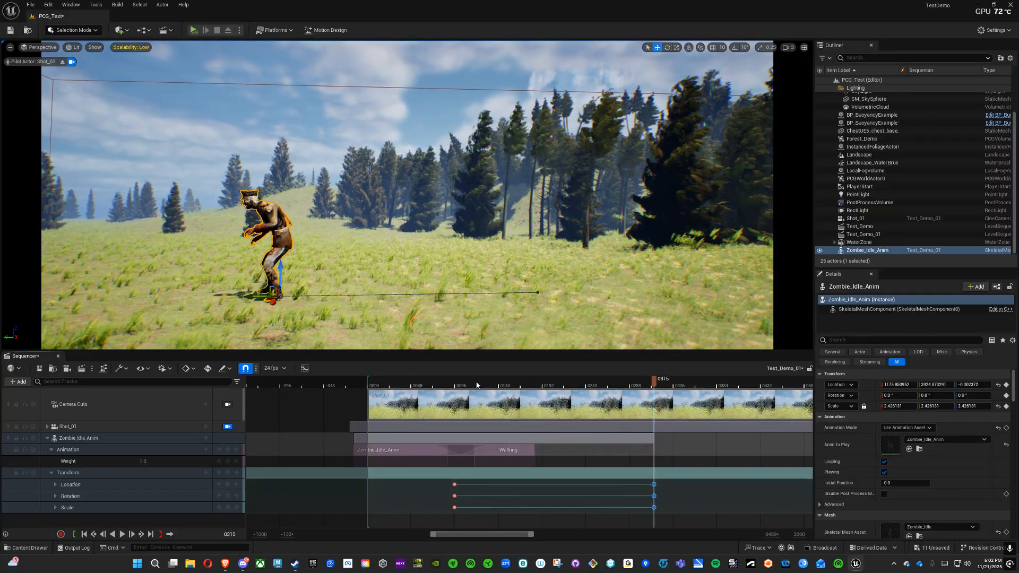
left_click(456, 383)
left_click(122, 535)
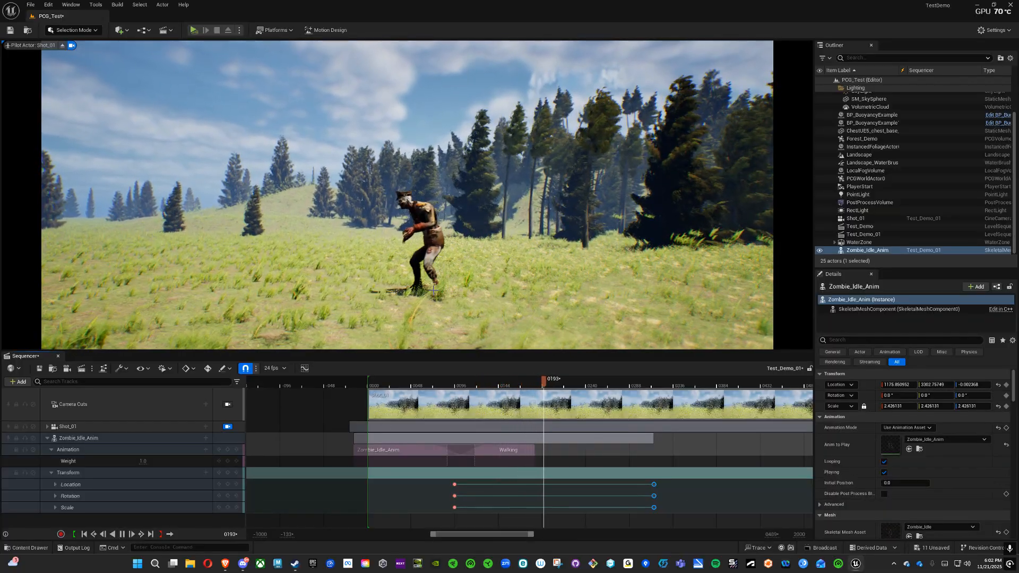
Step: Extend the end of the Walking section to about frame 365, past the last transform keys, and play the walk from frame 87
left_click_drag(532, 449, 698, 451)
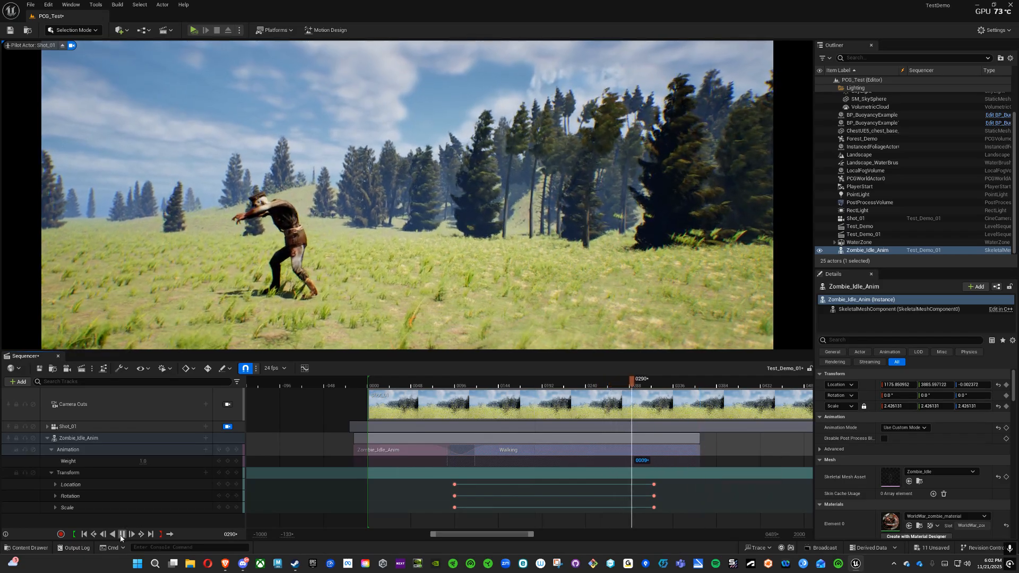
left_click(122, 534)
left_click_drag(512, 385, 447, 396)
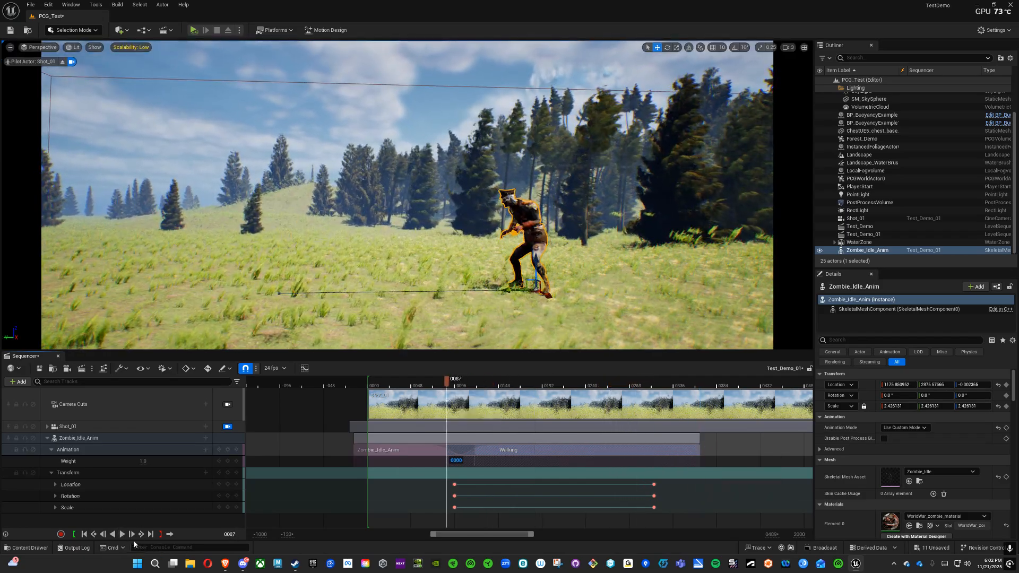
left_click(122, 534)
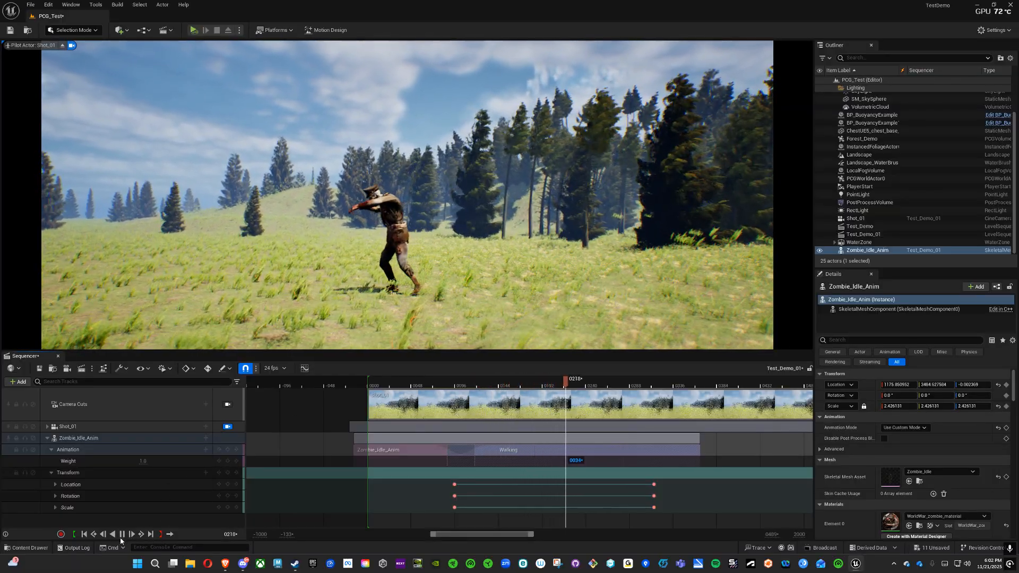
left_click(122, 534)
Step: Select all of the zombie's transform keys and set their interpolation to Constant
left_click_drag(672, 481, 449, 514)
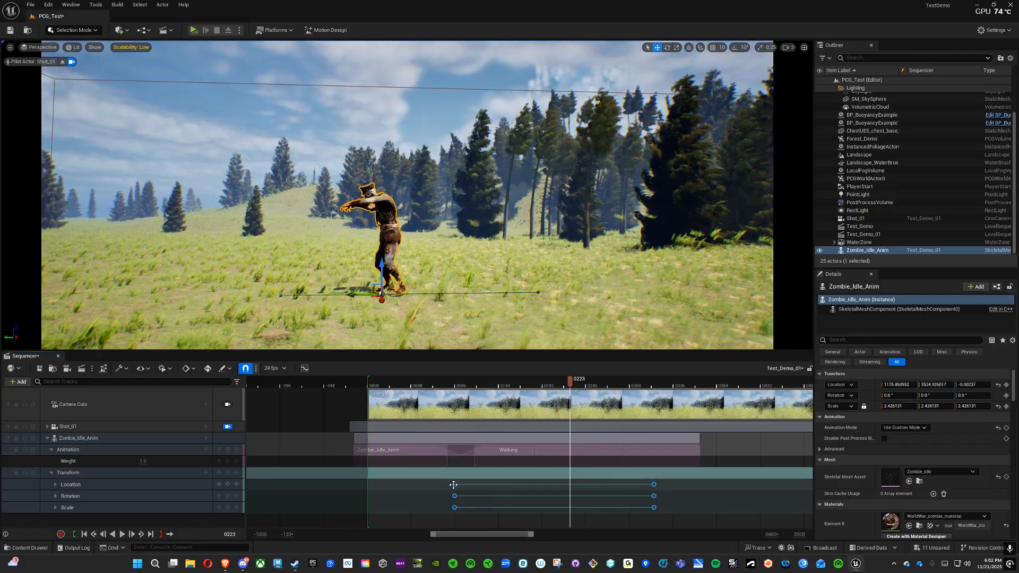
right_click(453, 485)
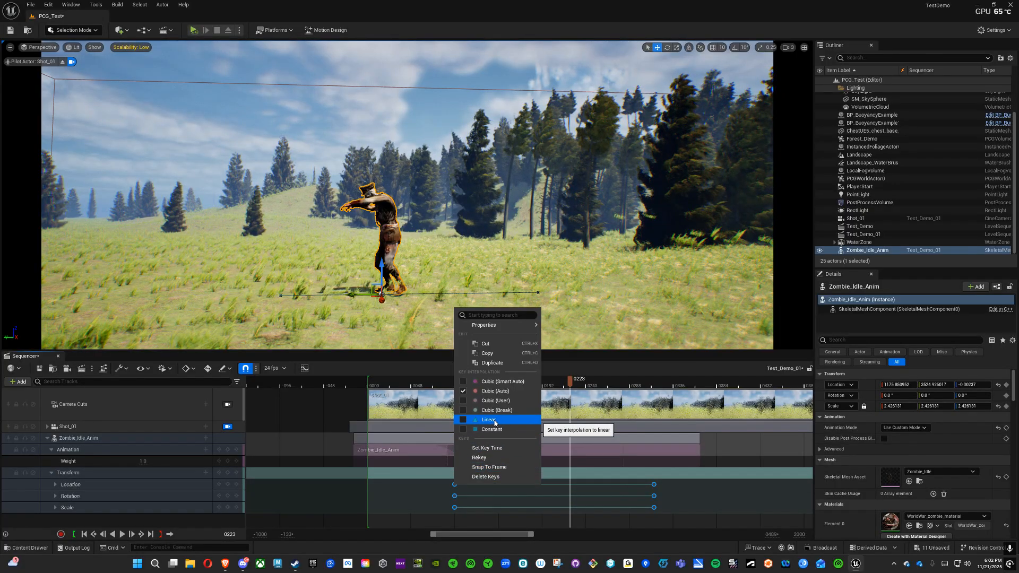
left_click(496, 430)
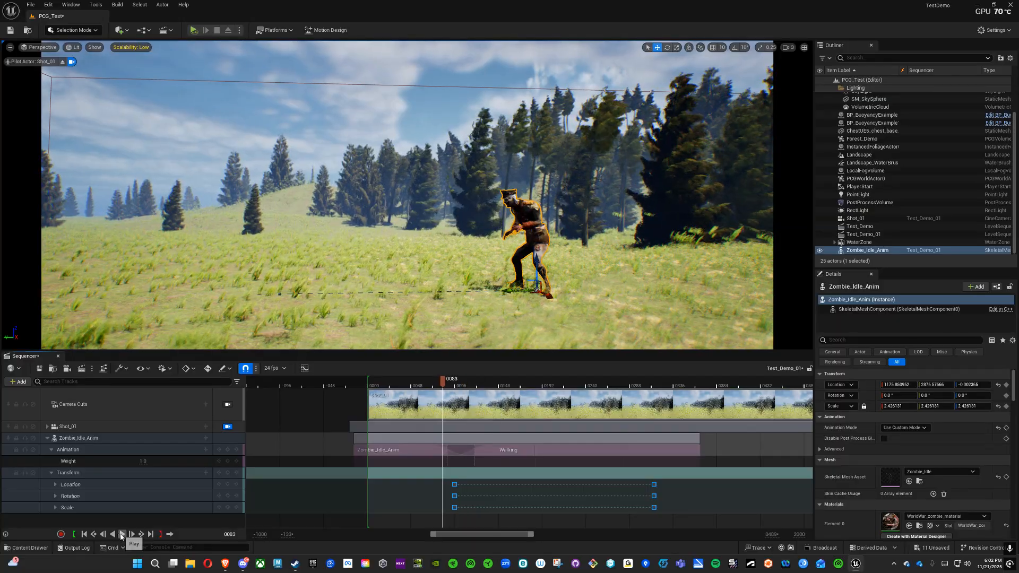
Step: Play the walk with the Constant keys, and undo the interpolation change
left_click(122, 535)
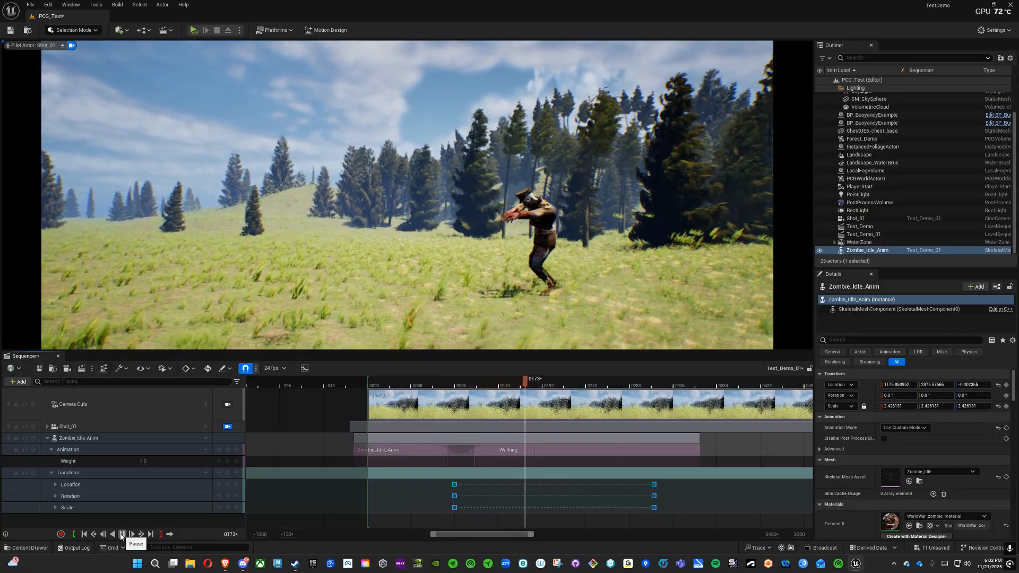
left_click(122, 534)
key("ctrl+z")
Step: Set the interpolation of all the zombie's transform keys to Linear and play the walk from before the starting keys
right_click(454, 484)
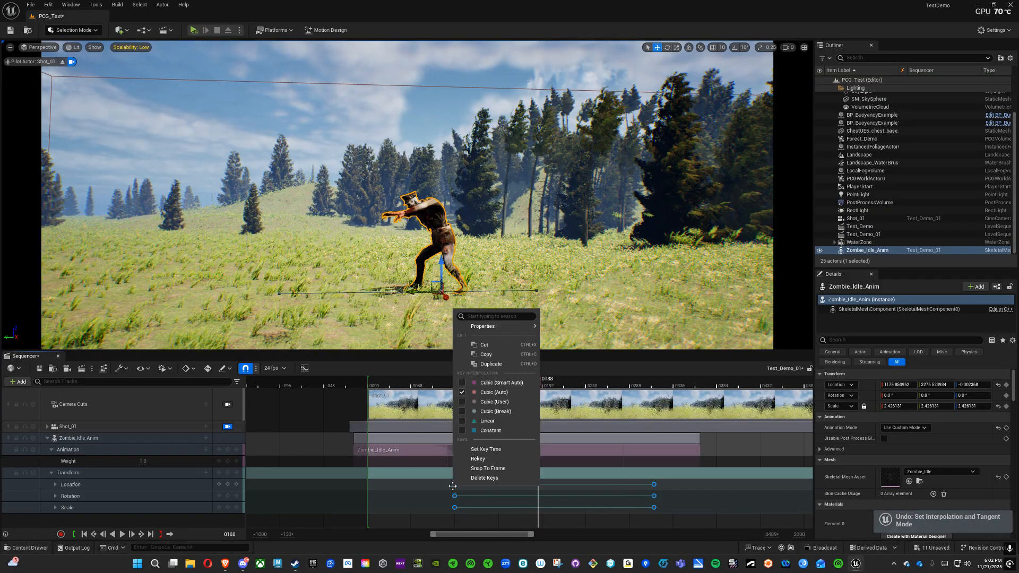
left_click(487, 420)
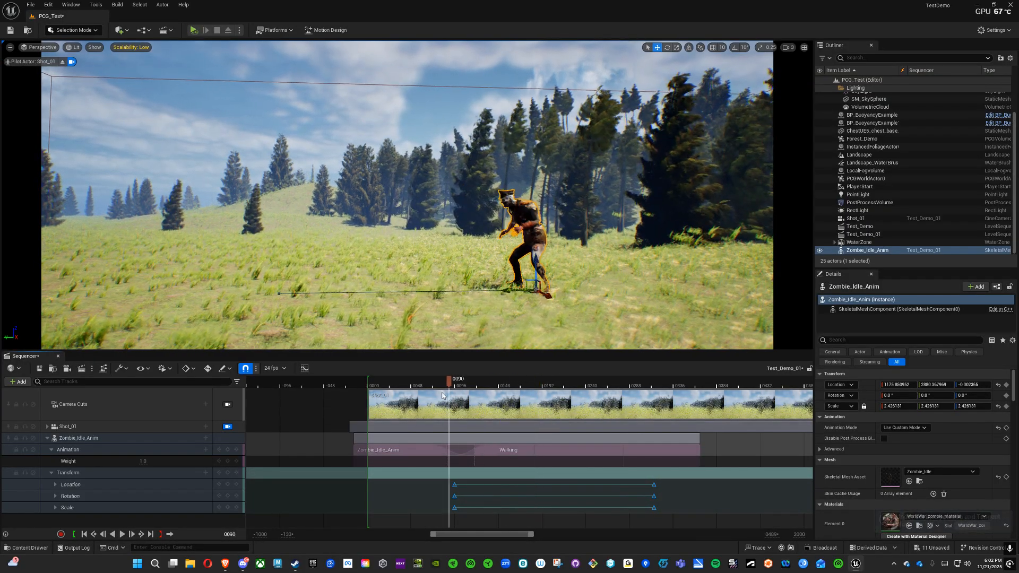
left_click(442, 396)
left_click(122, 534)
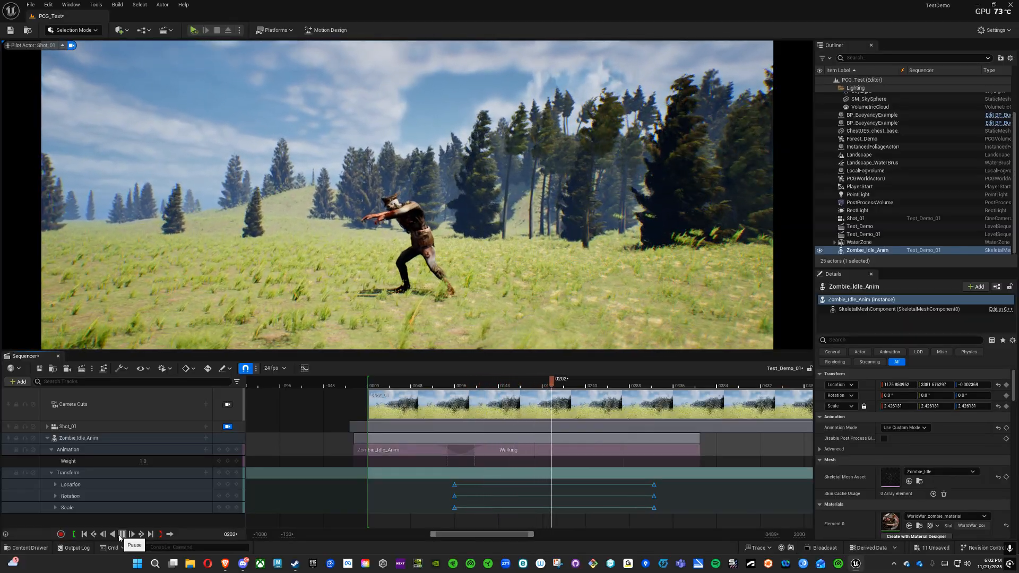
left_click(120, 536)
Step: Move the zombie's ending transform keys to frame 343 and play the walk from frame 90
left_click(656, 483)
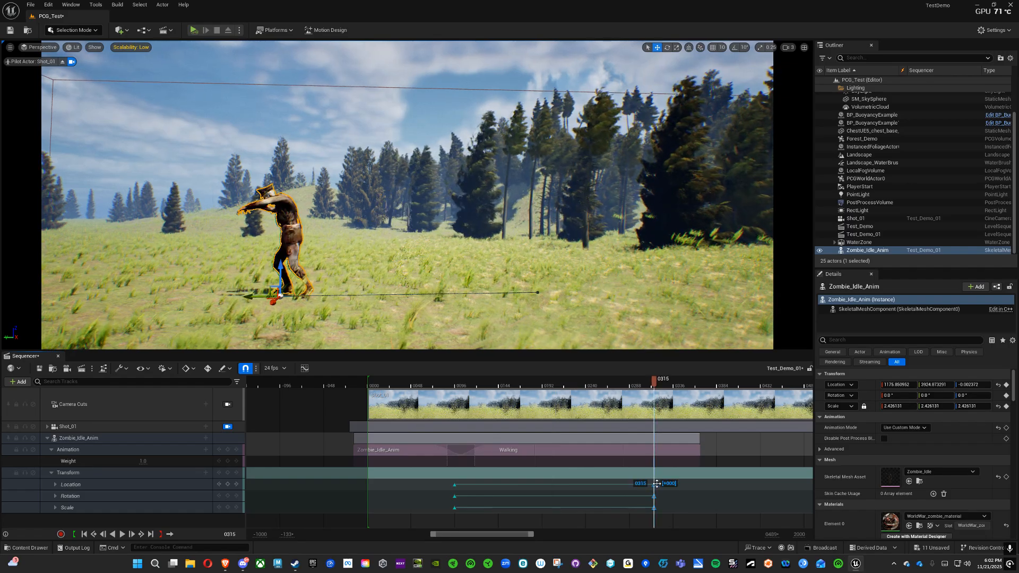
left_click_drag(657, 483, 680, 486)
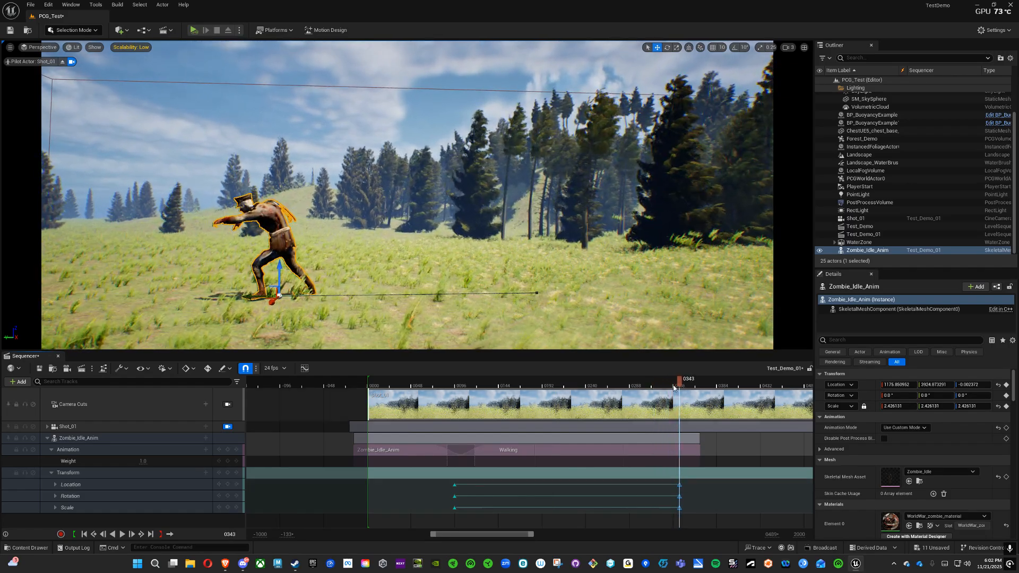
mouse_move(680, 381)
left_mouse_down()
mouse_move(448, 395)
mouse_move(449, 414)
left_mouse_up()
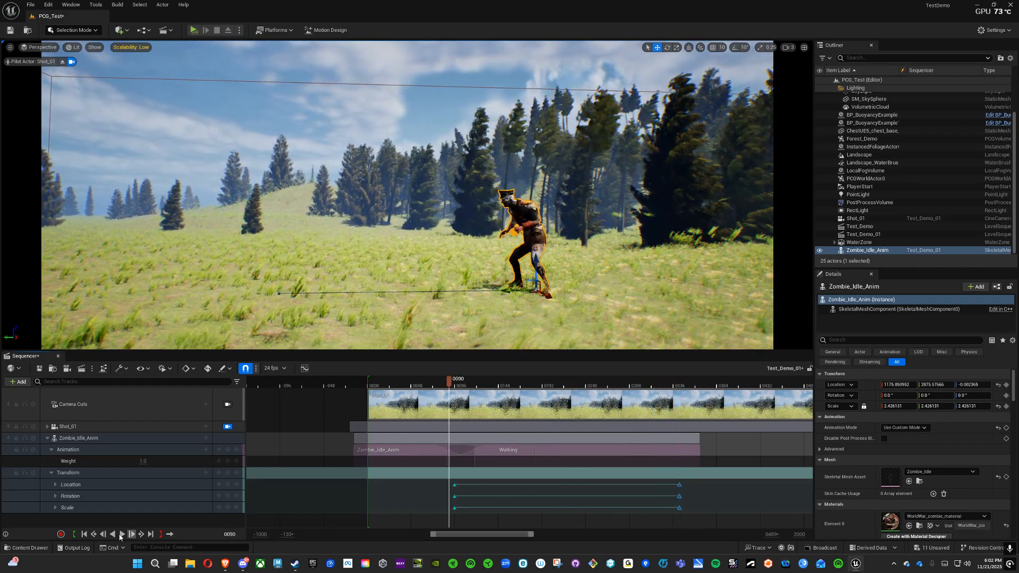
left_click(122, 534)
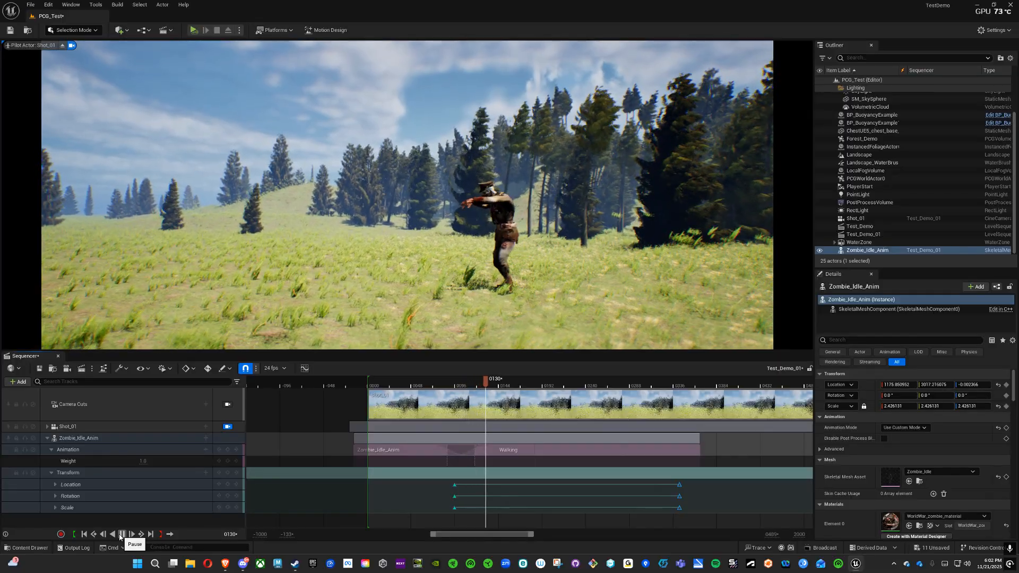
left_click(122, 534)
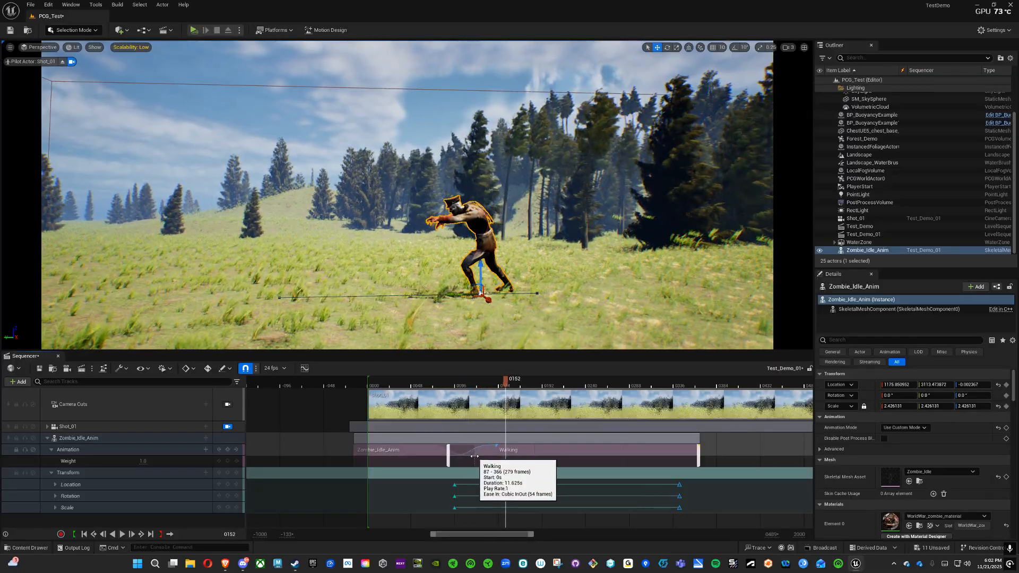
Step: Extend the start of the Walking section back to frame 70 and play the blend into the walk
left_click_drag(481, 456, 432, 457)
left_click_drag(509, 383, 438, 403)
left_click(122, 534)
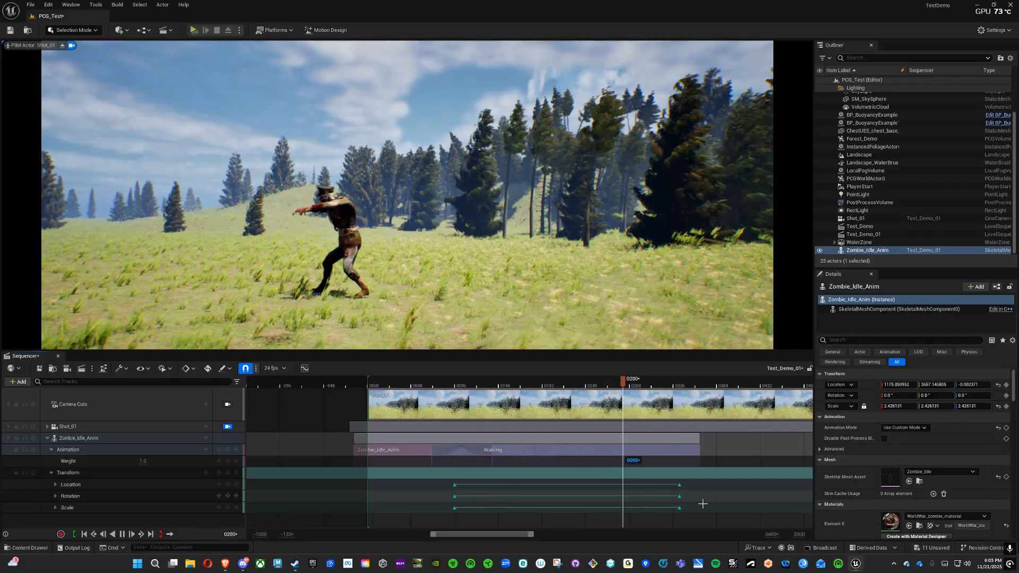
Step: Move the zombie's ending transform keys to the end of the Walking section at about frame 366, and play the walk from frame 90
left_click_drag(696, 521, 703, 485)
left_click_drag(695, 386, 540, 385)
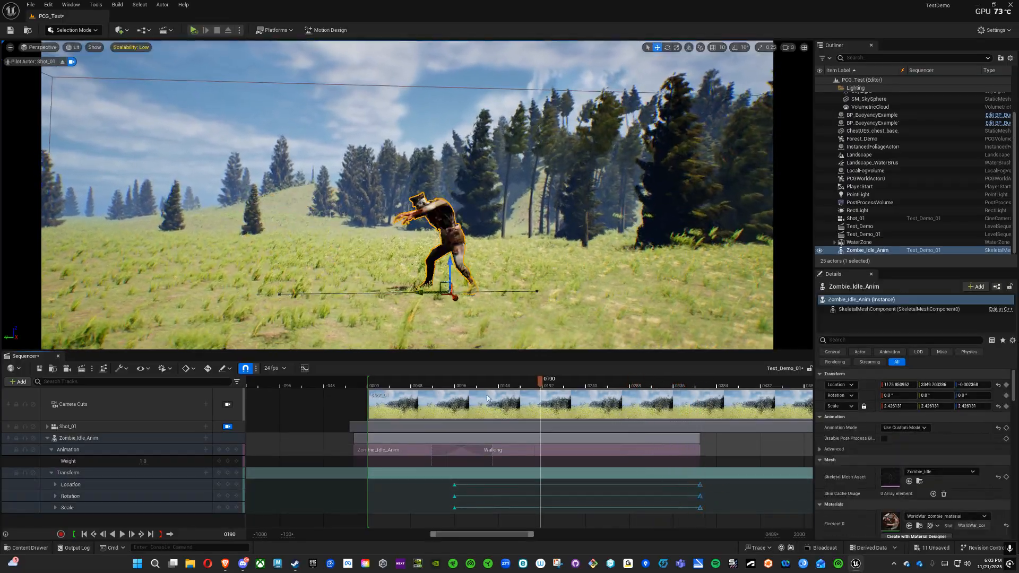
left_click(122, 535)
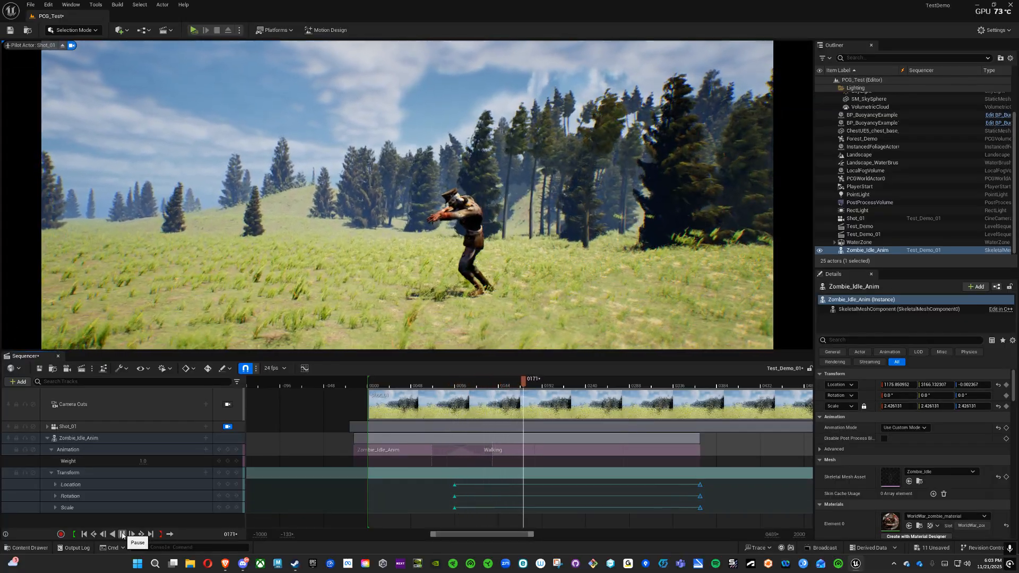
left_click(122, 535)
left_click(123, 535)
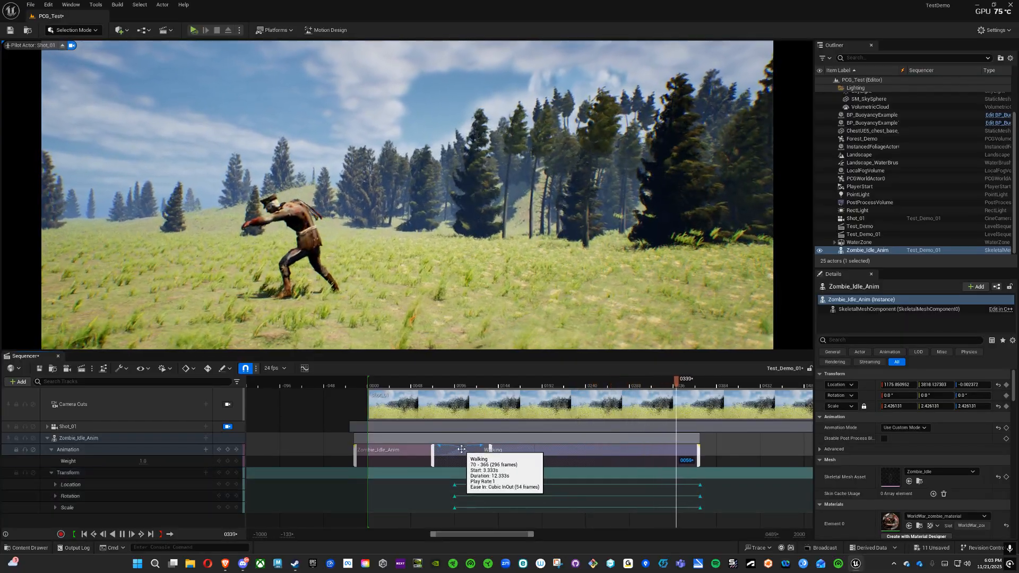
Step: Open the options of the Walking section at its ease-in region
right_click(461, 449)
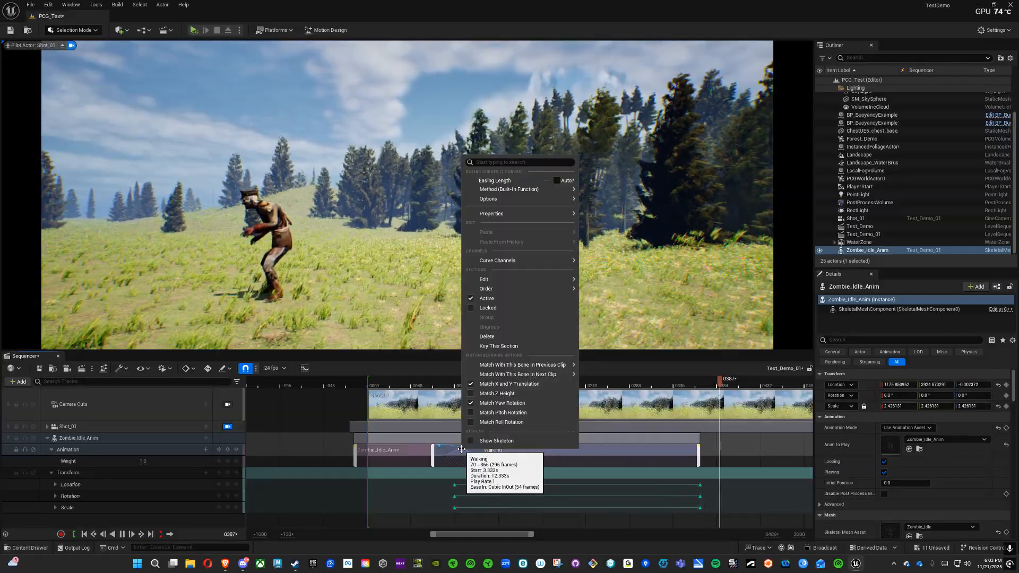